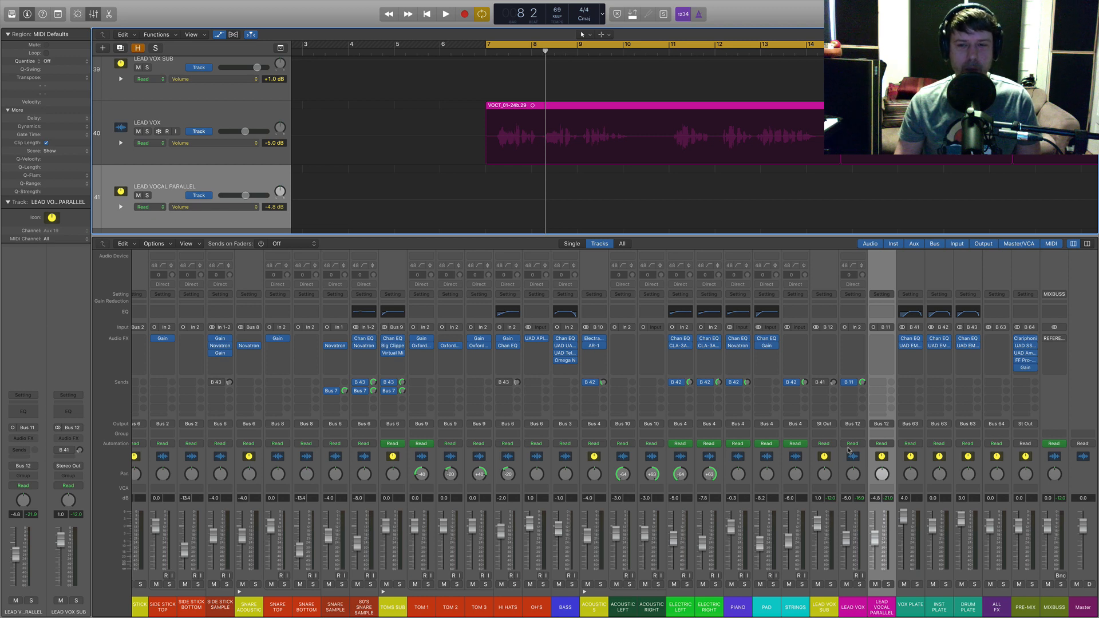
Play the full mix briefly, and solo the LEAD VOX track to hear the dry vocal on its own
{"action": "key", "text": "space"}
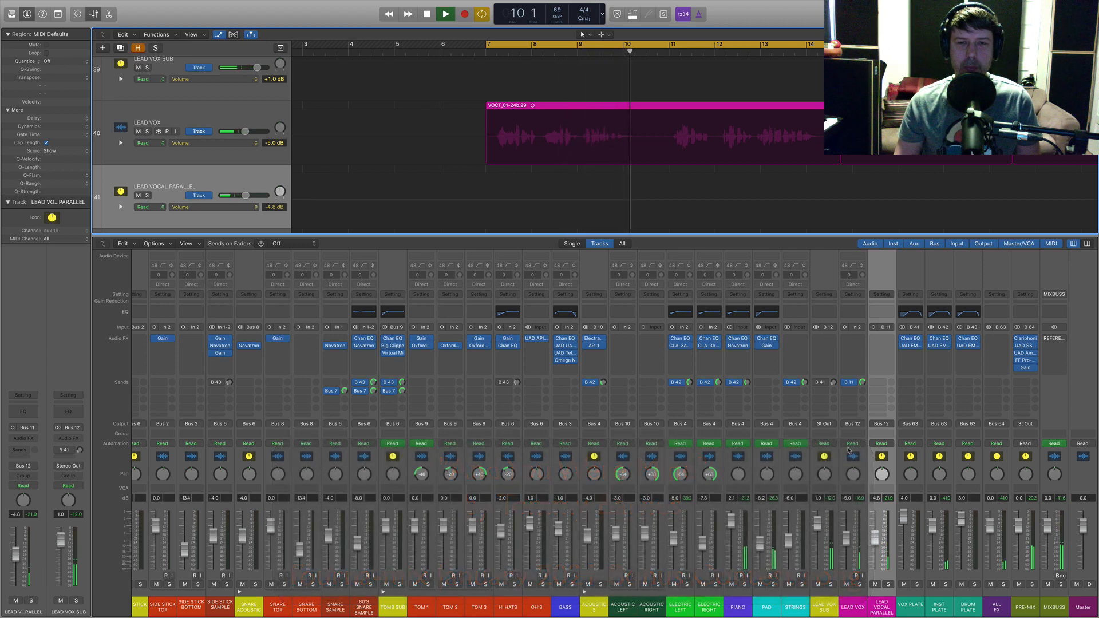
{"action": "key", "text": "space"}
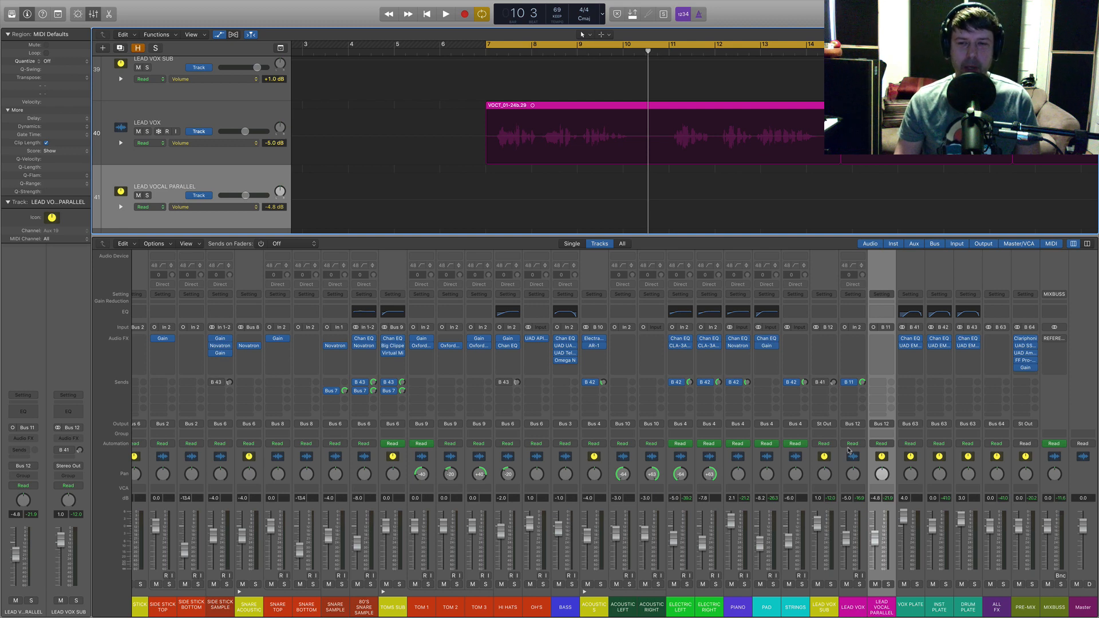
{"action": "left_click", "coordinate": [859, 584]}
{"action": "left_click", "coordinate": [858, 461]}
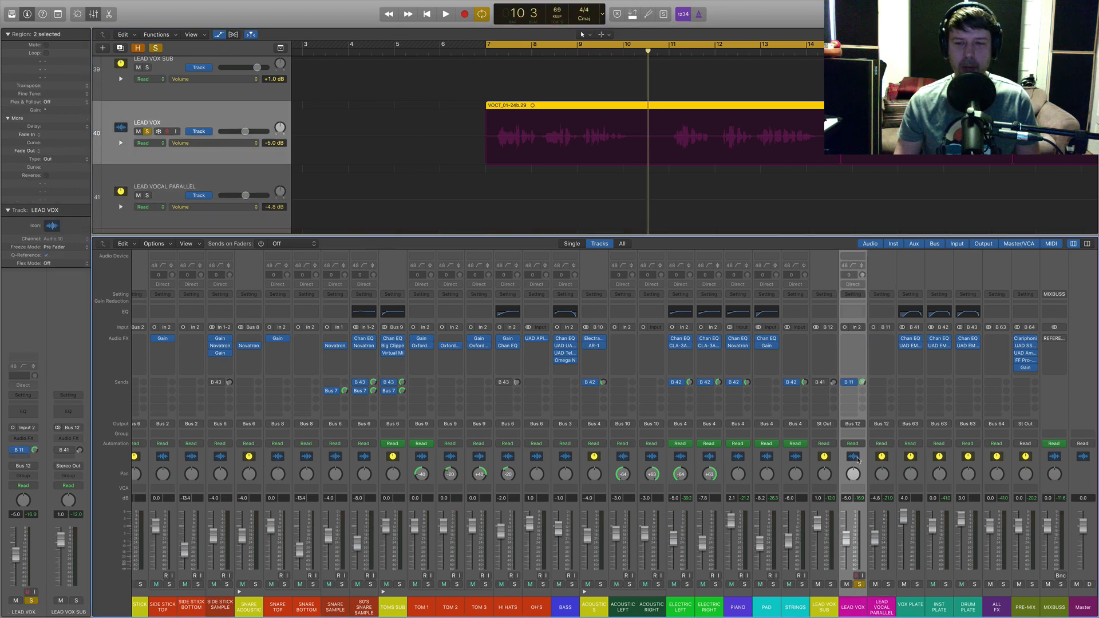
{"action": "key", "text": "space"}
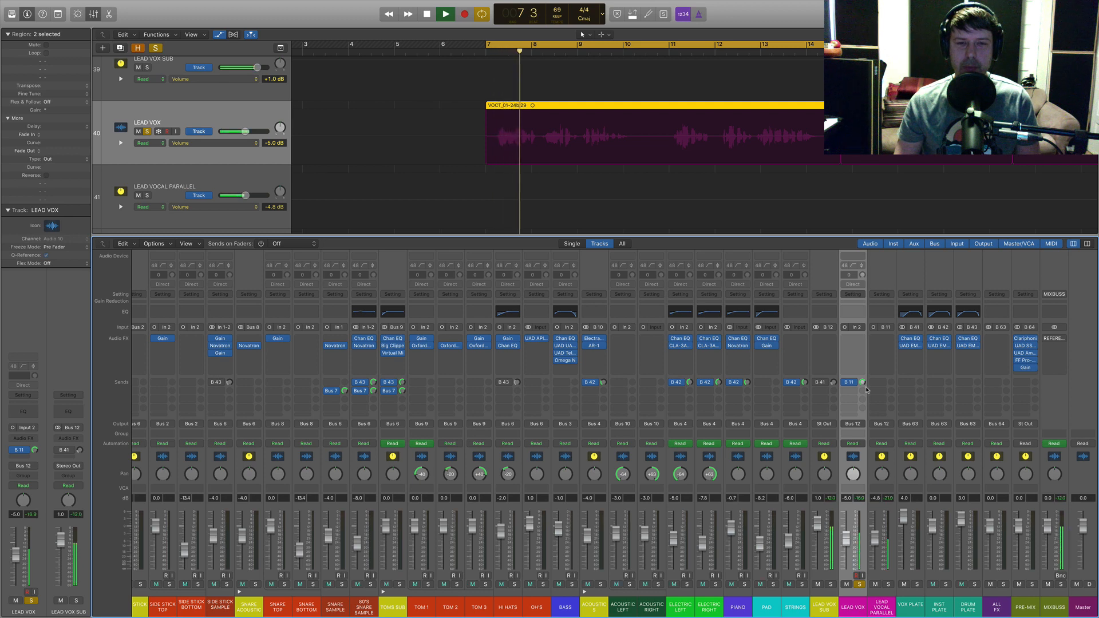
{"action": "key", "text": "space"}
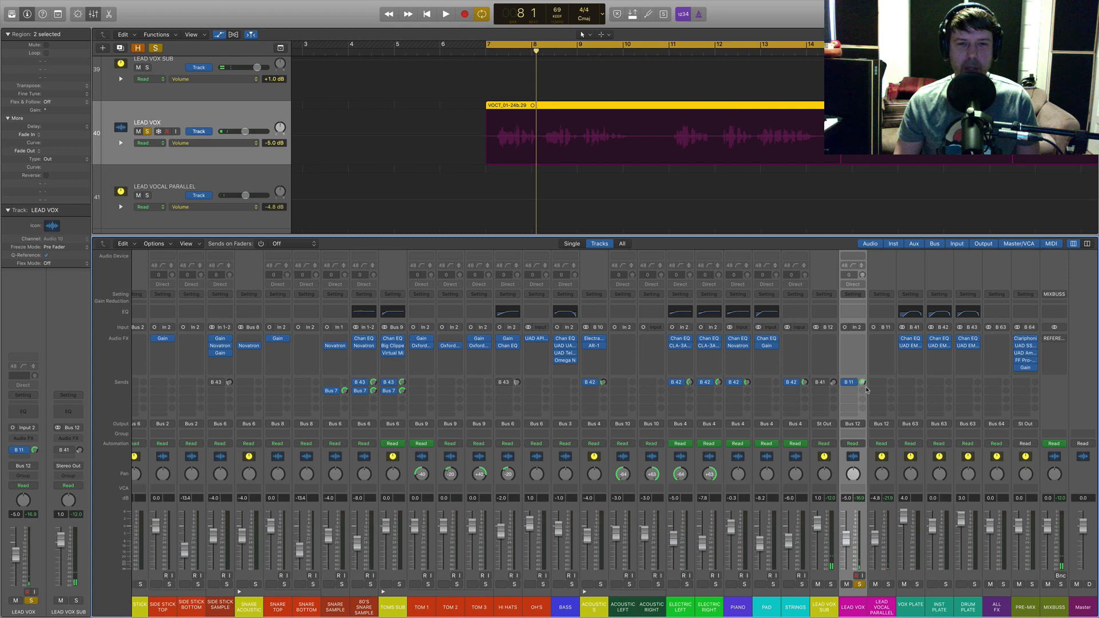
Insert a Channel EQ on LEAD VOX with a 120 Hz low cut at 6 dB/Oct and a -4.0 dB cut at 670 Hz
{"action": "left_click", "coordinate": [857, 312]}
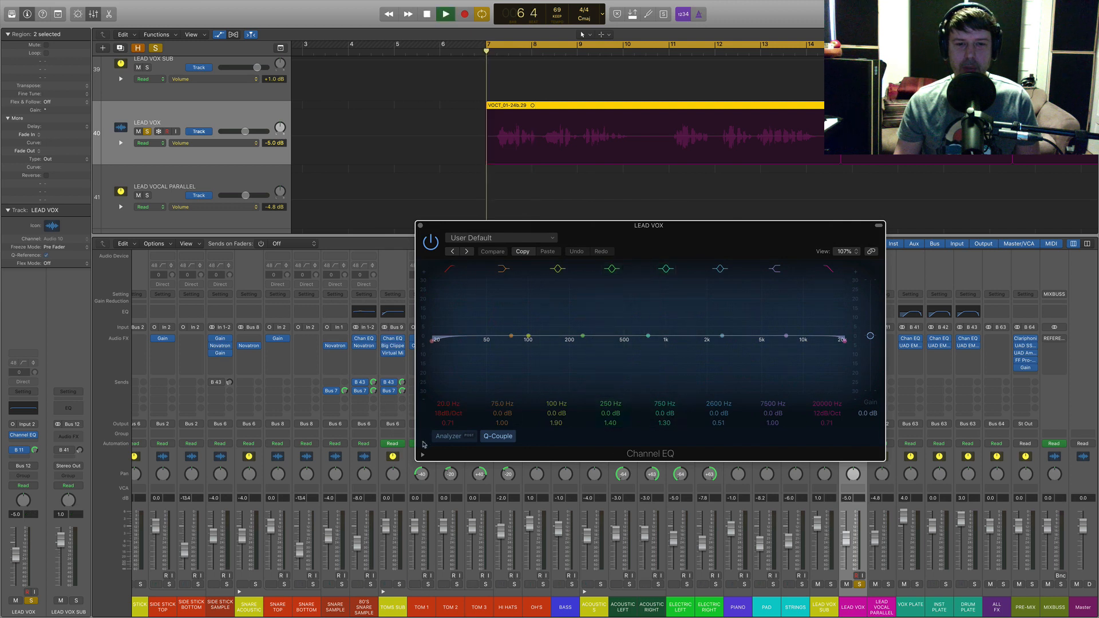
{"action": "key", "text": "space"}
{"action": "left_click_drag", "start_coordinate": [433, 340], "coordinate": [527, 341]}
{"action": "mouse_move", "coordinate": [448, 413]}
{"action": "left_mouse_down"}
{"action": "mouse_move", "coordinate": [448, 429]}
{"action": "mouse_move", "coordinate": [448, 395]}
{"action": "left_mouse_up"}
{"action": "mouse_move", "coordinate": [642, 336]}
{"action": "left_mouse_down"}
{"action": "mouse_move", "coordinate": [644, 305]}
{"action": "mouse_move", "coordinate": [641, 342]}
{"action": "left_mouse_up"}
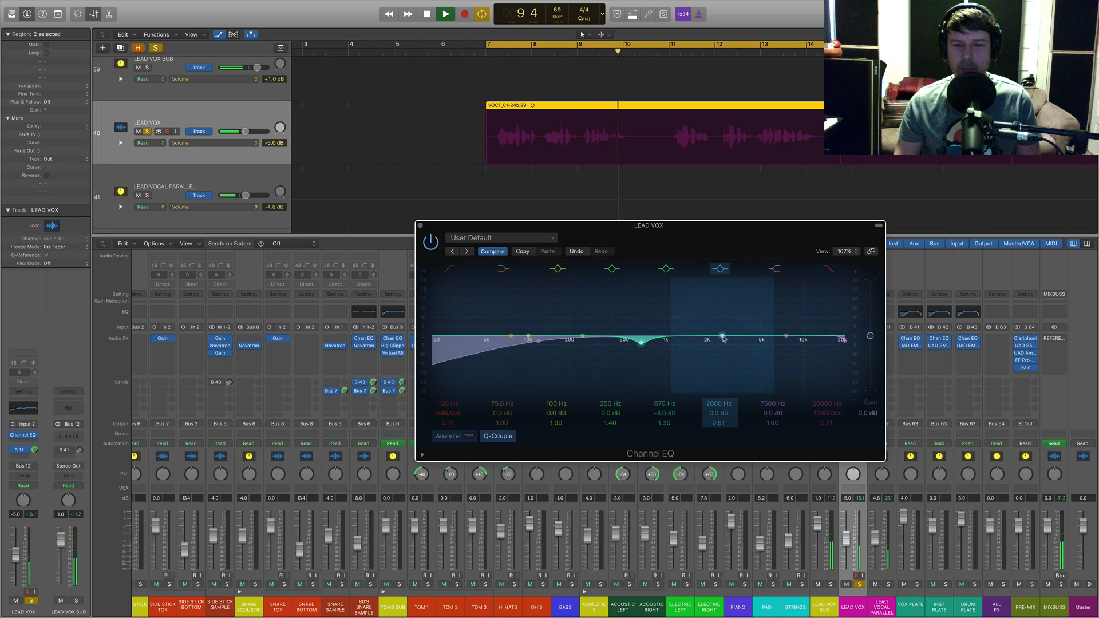
Cut the soloed vocal by 2.5 dB at 220 Hz and by 2.5 dB at 2400 Hz during playback
{"action": "key", "text": "space"}
{"action": "key", "text": "space"}
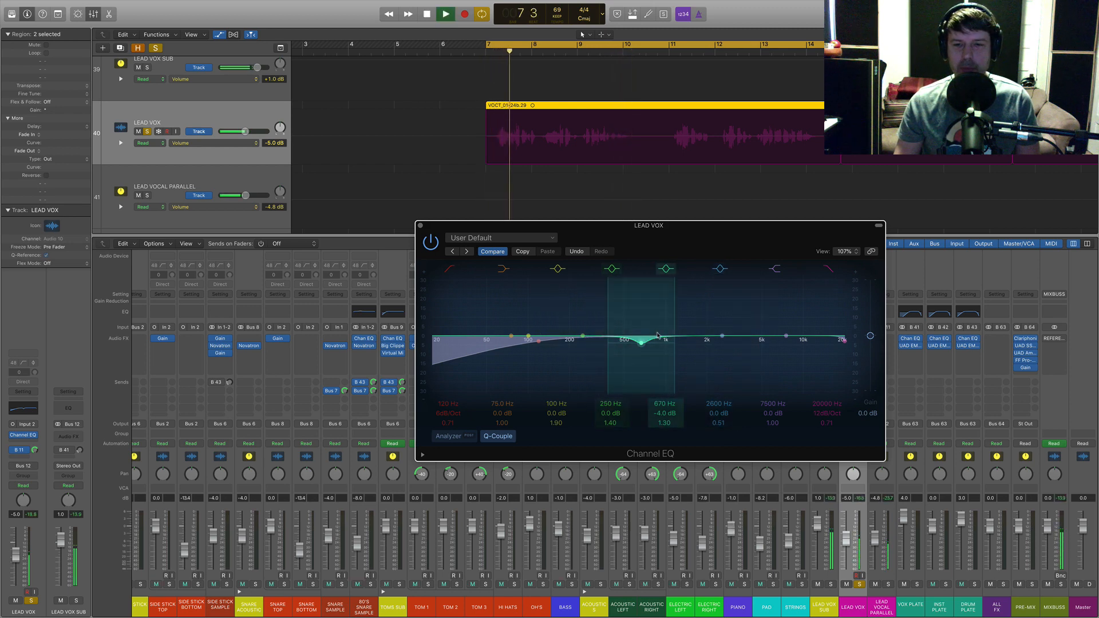
{"action": "mouse_move", "coordinate": [583, 336]}
{"action": "left_mouse_down"}
{"action": "mouse_move", "coordinate": [587, 317]}
{"action": "mouse_move", "coordinate": [573, 315]}
{"action": "mouse_move", "coordinate": [576, 340]}
{"action": "left_mouse_up"}
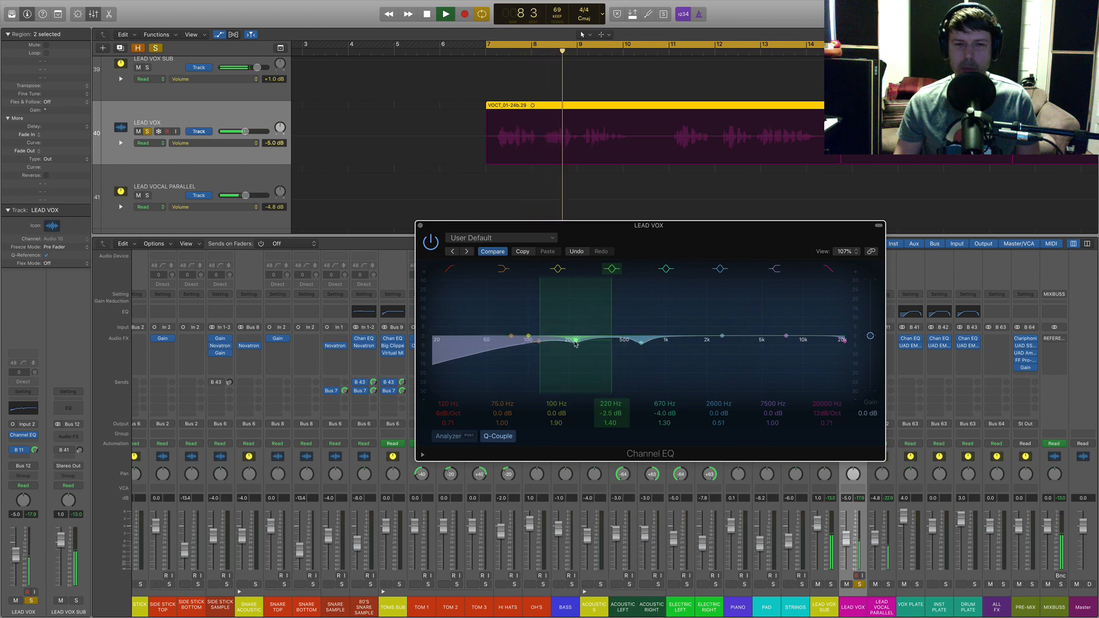
{"action": "mouse_move", "coordinate": [722, 336]}
{"action": "left_mouse_down"}
{"action": "mouse_move", "coordinate": [723, 314]}
{"action": "mouse_move", "coordinate": [717, 343]}
{"action": "left_mouse_up"}
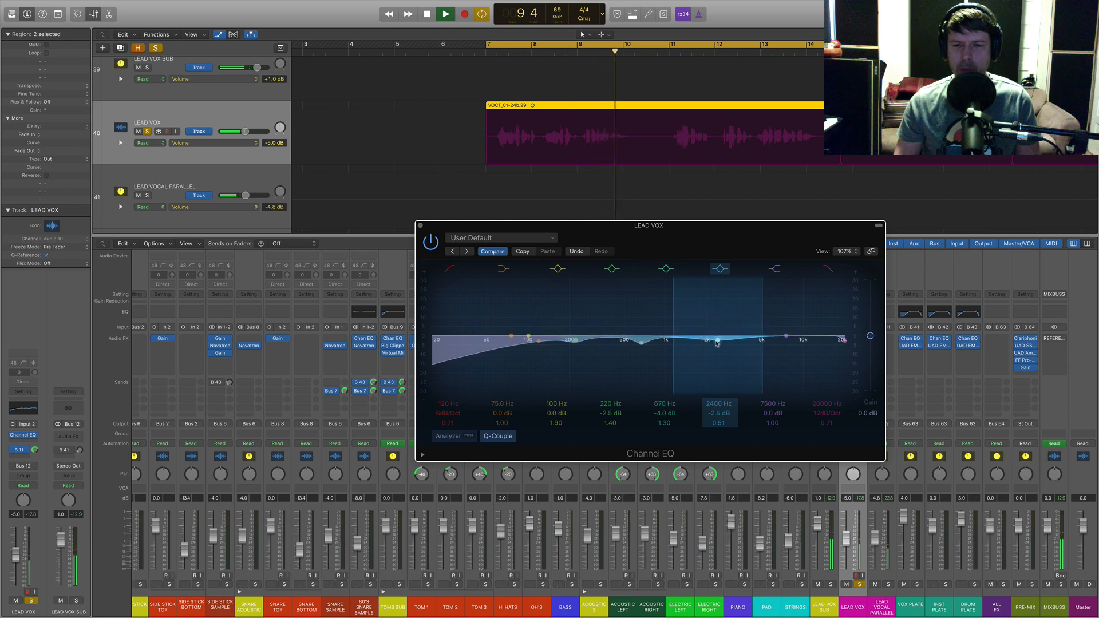
Raise the vocal EQ's low cut to 205 Hz and lower its high cut to 9200 Hz
{"action": "key", "text": "space"}
{"action": "key", "text": "space"}
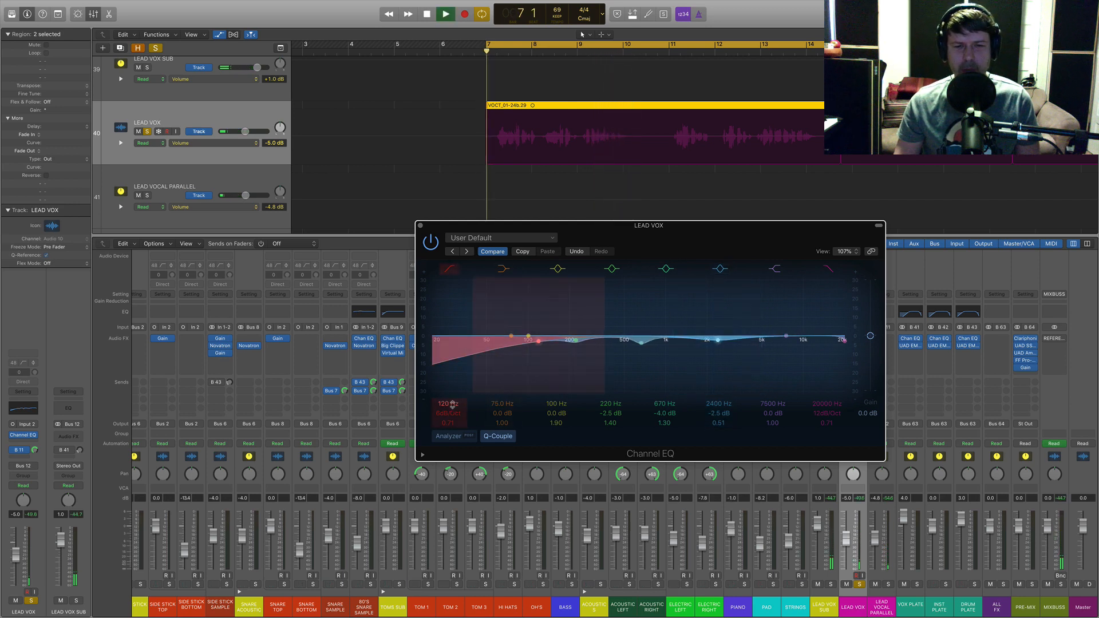
{"action": "left_click_drag", "start_coordinate": [452, 404], "coordinate": [452, 397]}
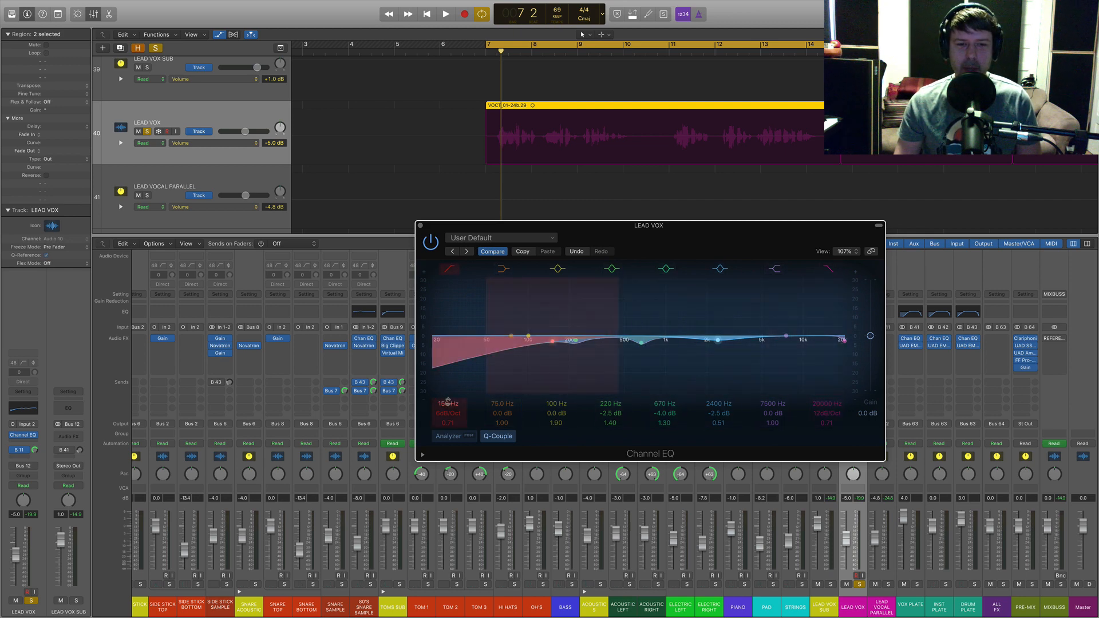
{"action": "left_click_drag", "start_coordinate": [552, 342], "coordinate": [569, 342]}
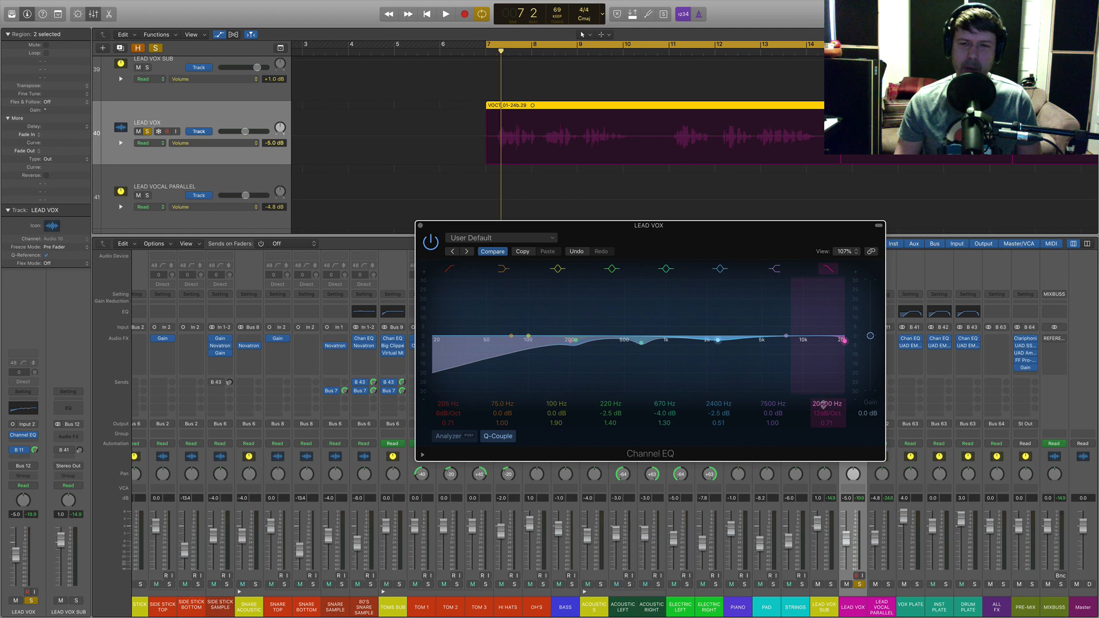
{"action": "left_click_drag", "start_coordinate": [844, 341], "coordinate": [798, 341]}
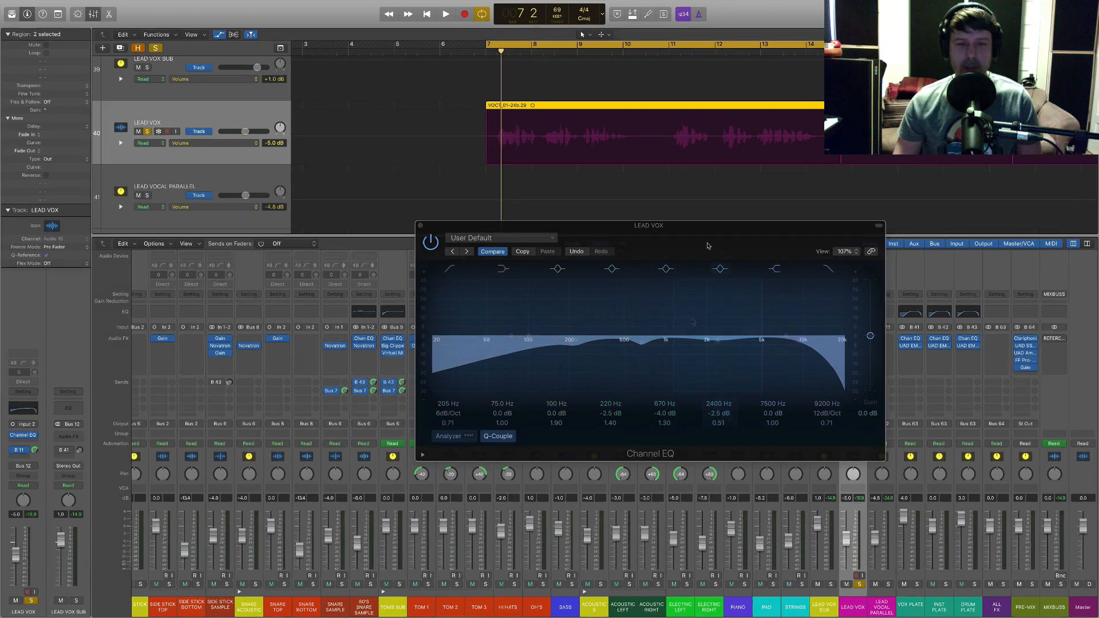
Bypass the Channel EQ on LEAD VOX and close its window
{"action": "key", "text": "v"}
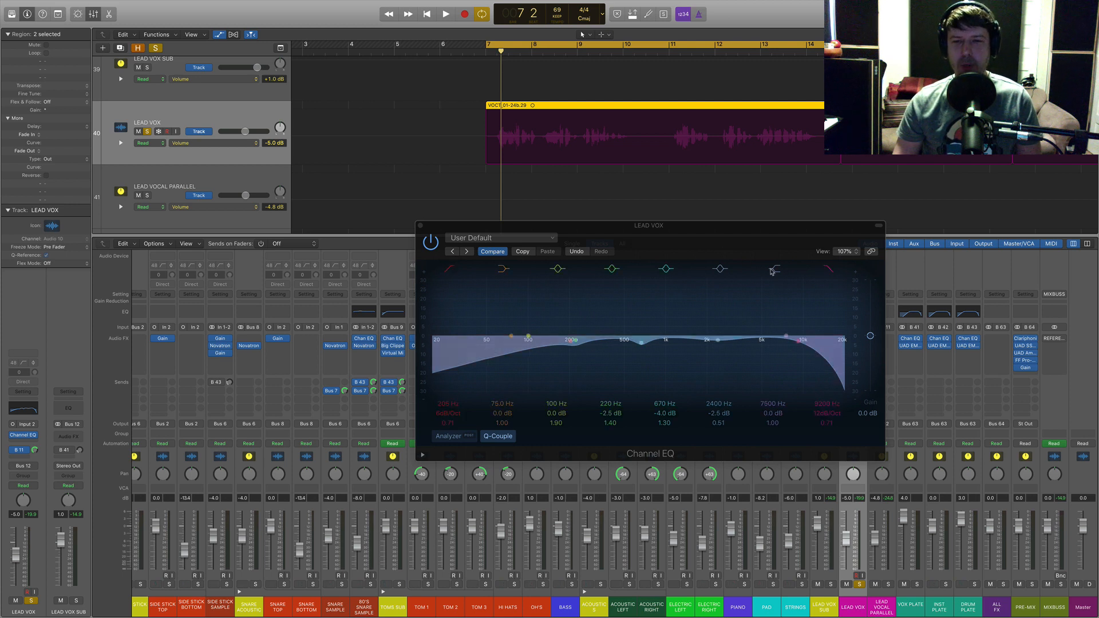
{"action": "left_click", "coordinate": [432, 242]}
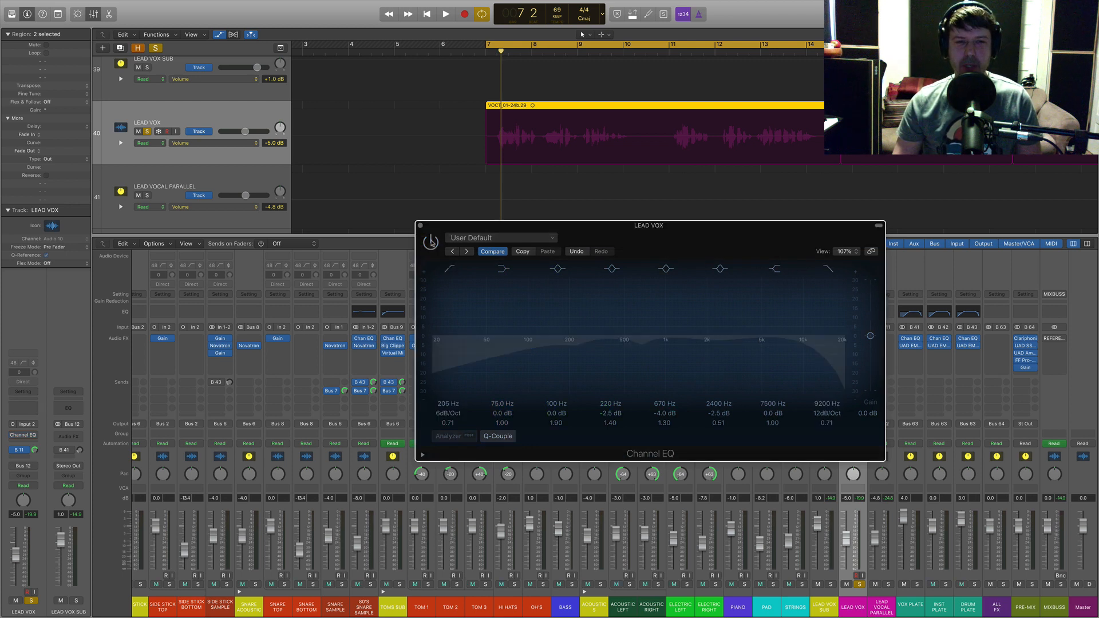
{"action": "left_click", "coordinate": [421, 227]}
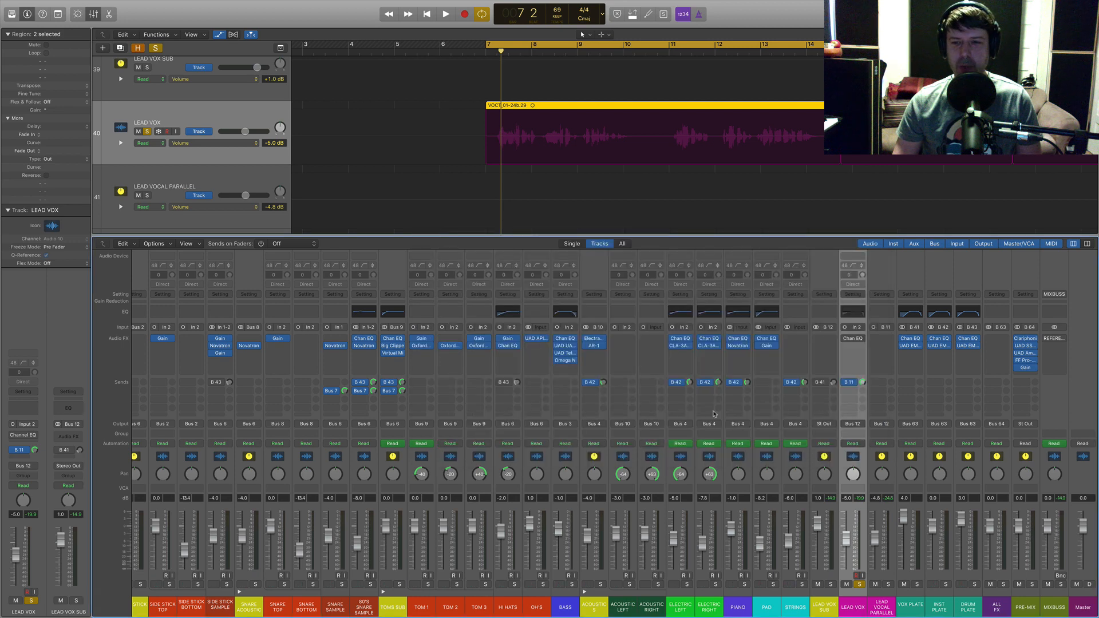
Unsolo LEAD VOX and compare the vocal in the full mix with LEAD VOX SUB's bus 41 send on and off
{"action": "left_click", "coordinate": [859, 584]}
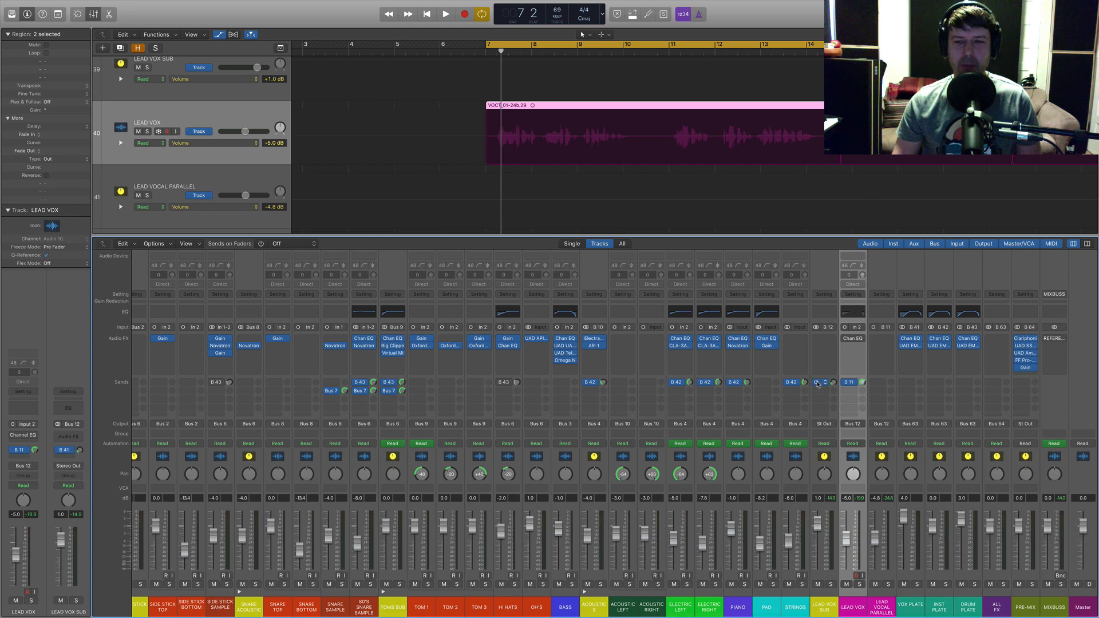
{"action": "key", "text": "space"}
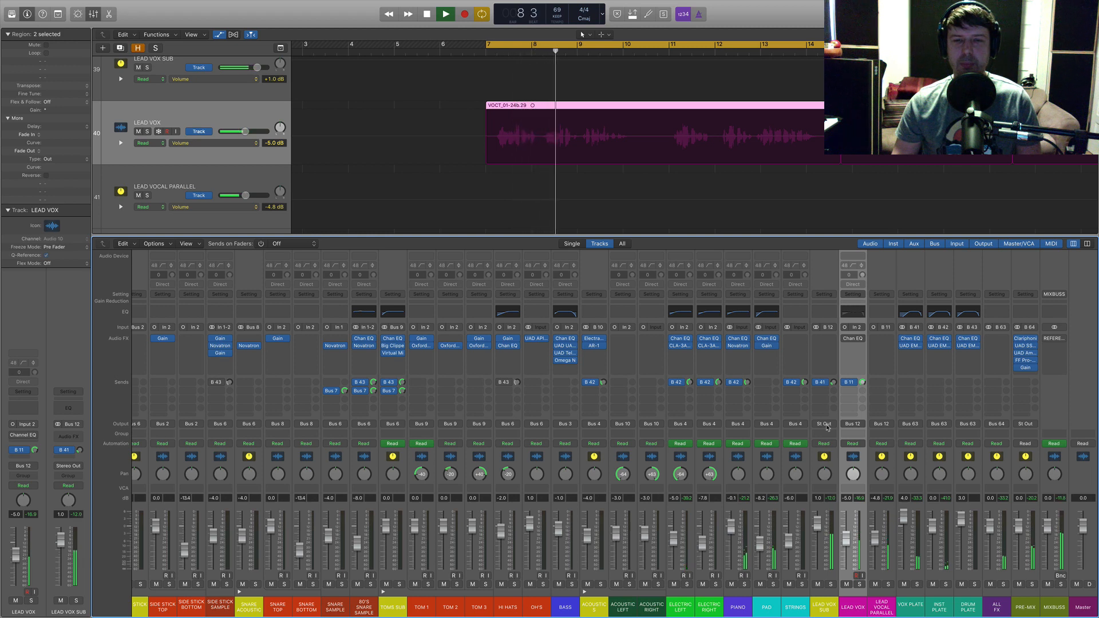
{"action": "key", "text": "space"}
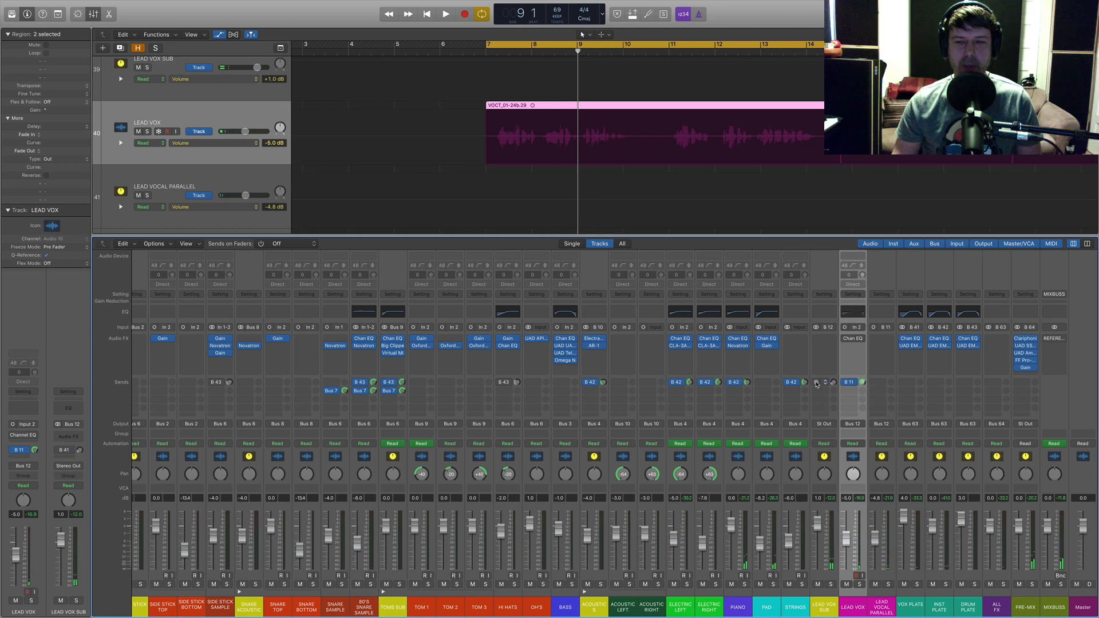
{"action": "key", "text": "space"}
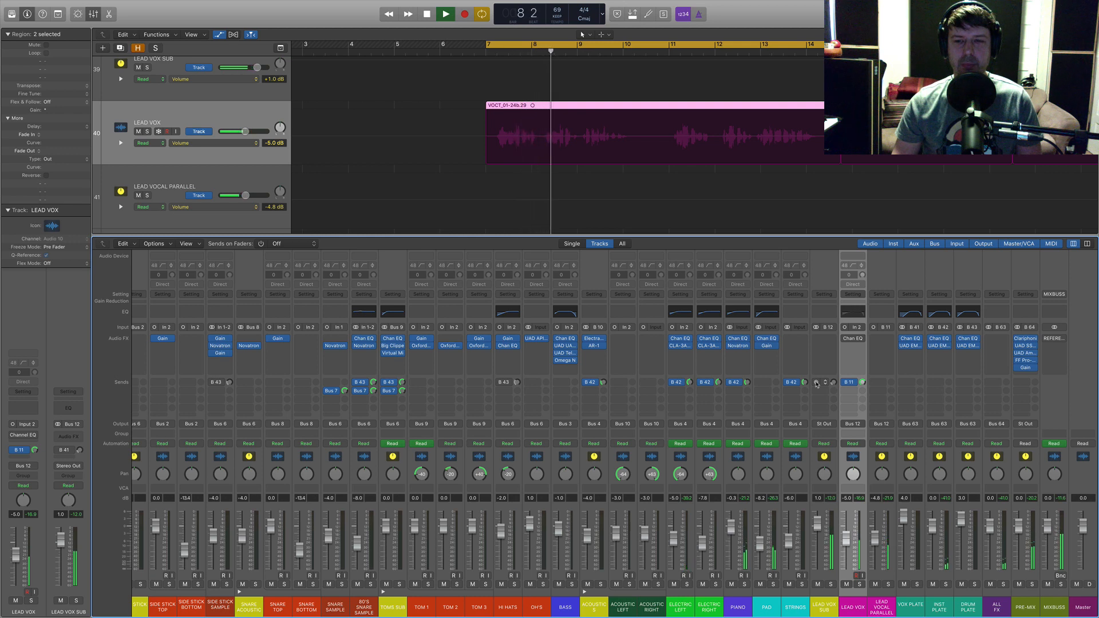
{"action": "key", "text": "space"}
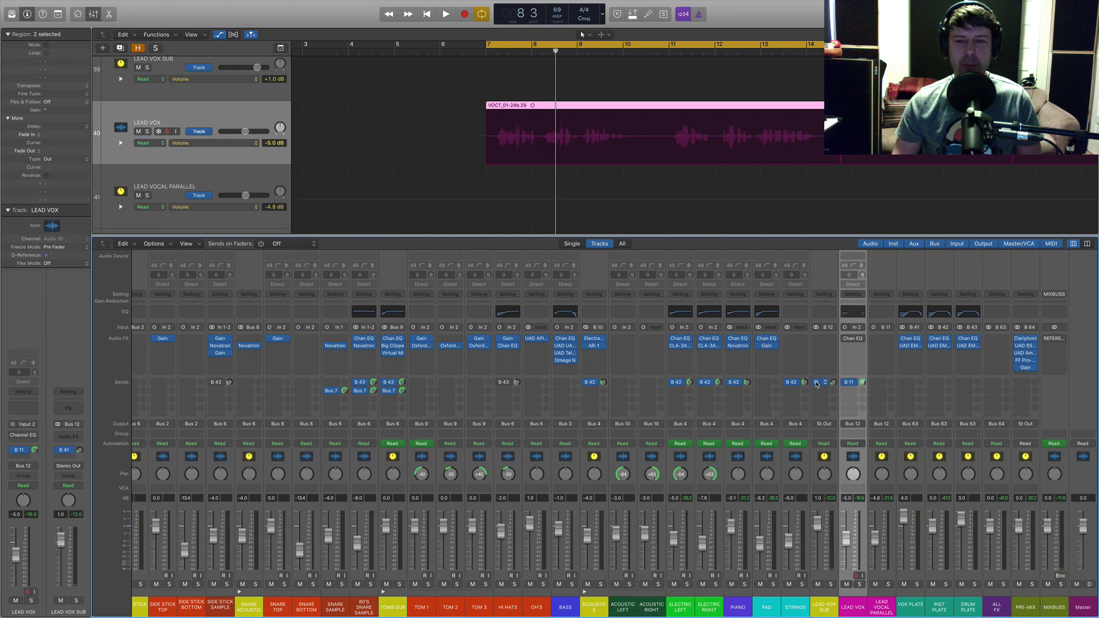
{"action": "key", "text": "space"}
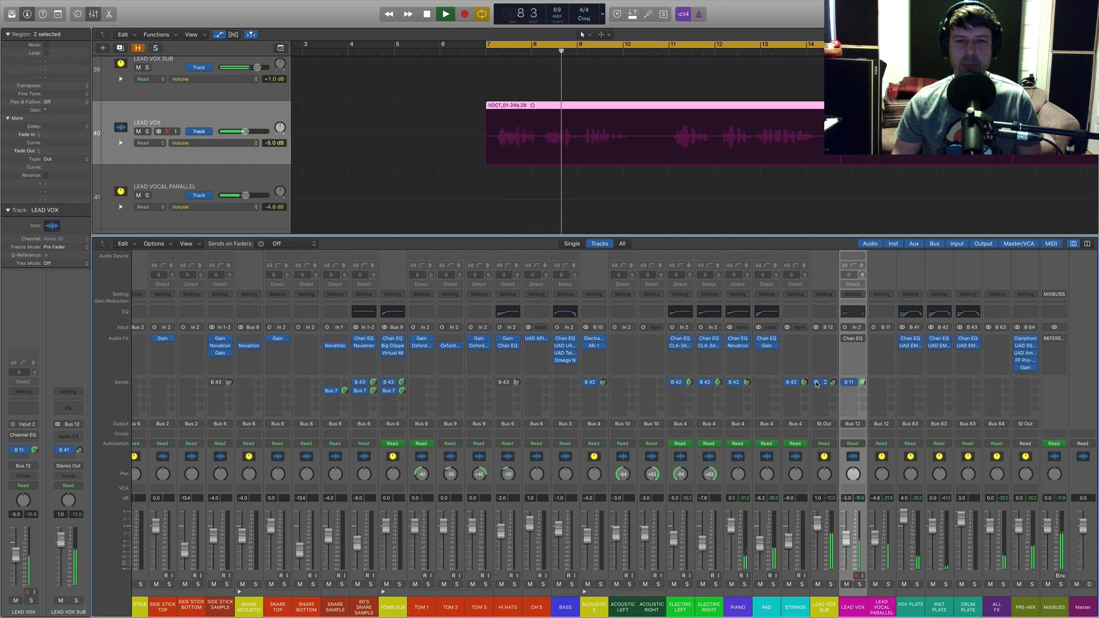
{"action": "key", "text": "space"}
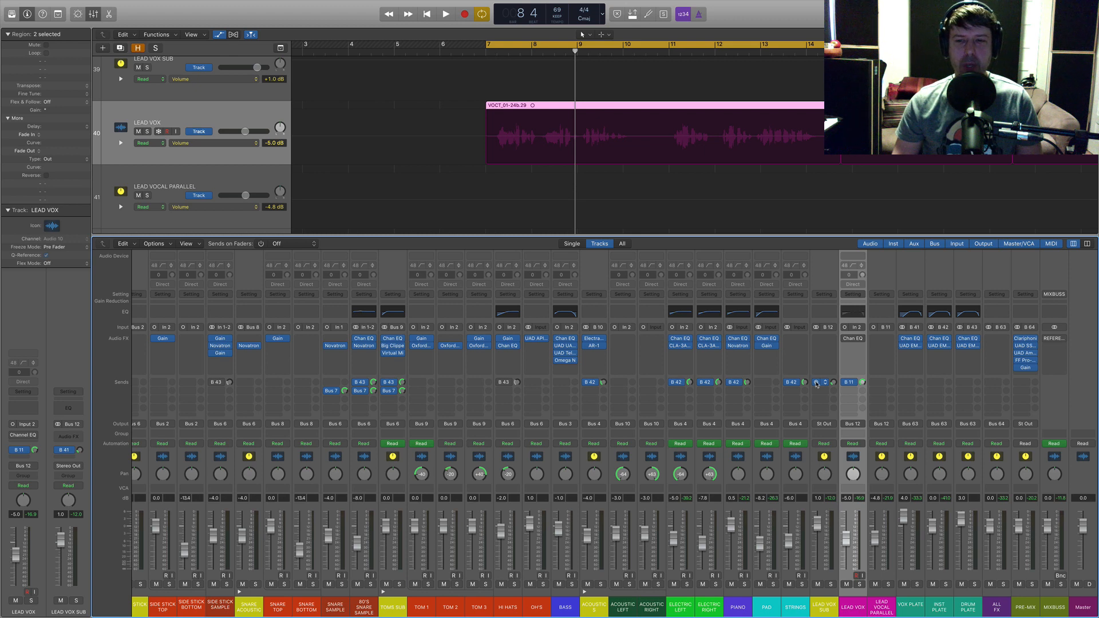
{"action": "left_click", "coordinate": [817, 385]}
Review the bypassed Channel EQ on LEAD VOX and remove it from the channel
{"action": "left_click", "coordinate": [854, 339]}
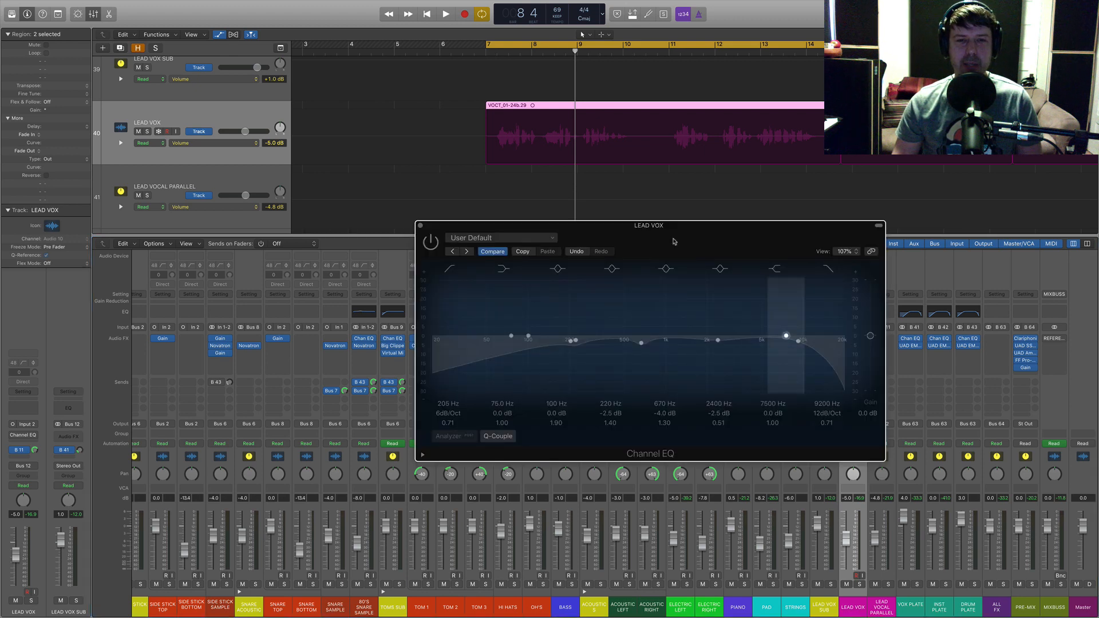
{"action": "left_click", "coordinate": [422, 227]}
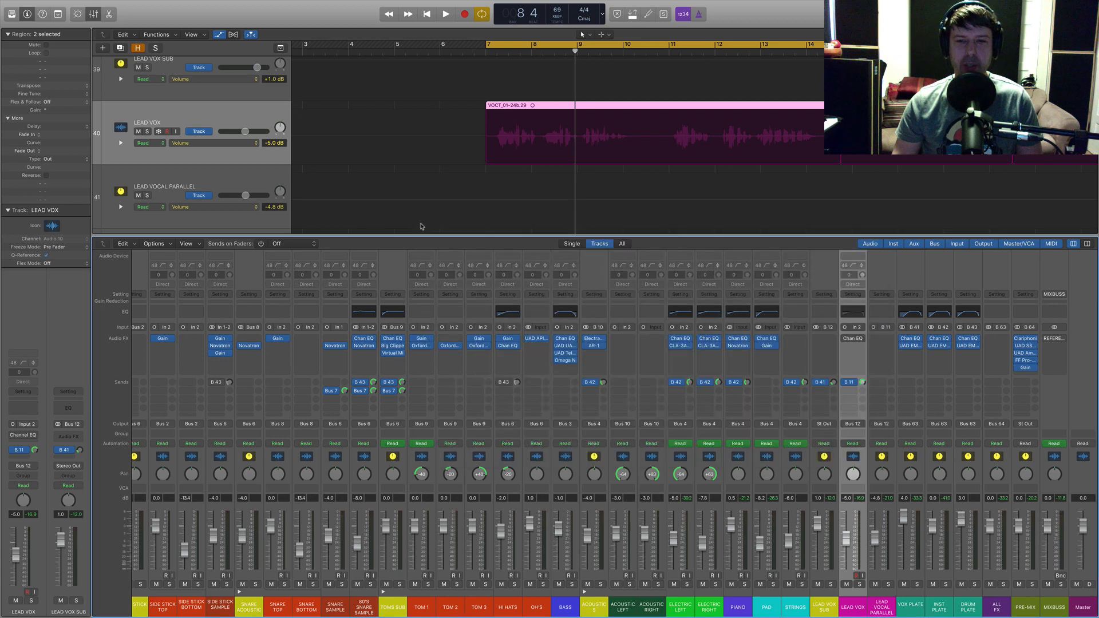
{"action": "left_click", "coordinate": [862, 339]}
{"action": "left_click", "coordinate": [876, 347]}
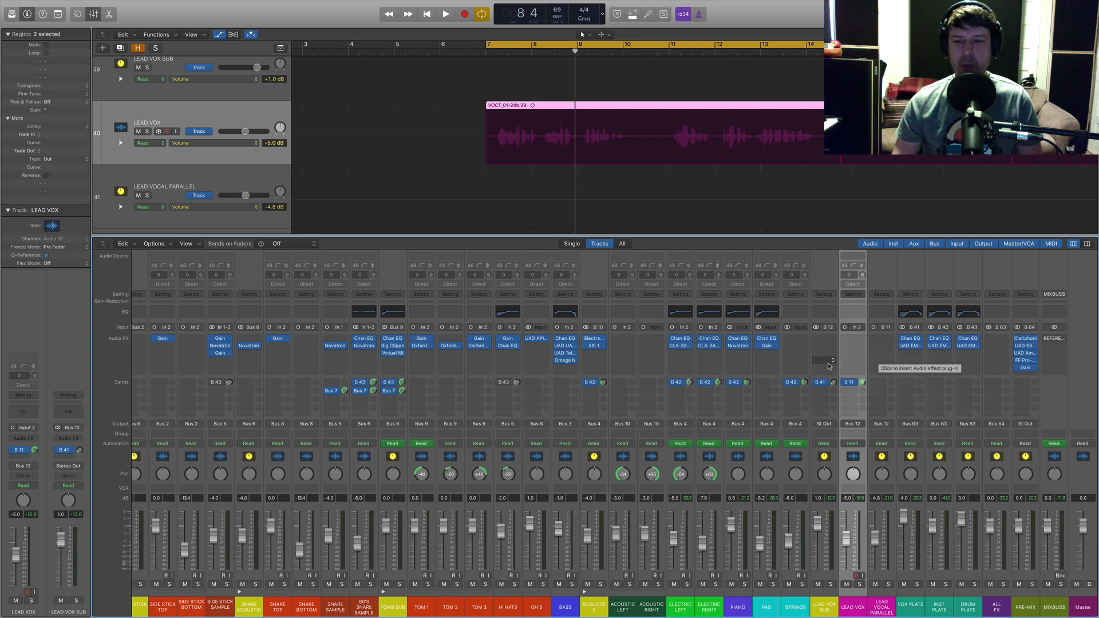
Insert a fresh Channel EQ on LEAD VOX and set its low cut to 90 Hz at 6 dB/Oct
{"action": "left_click", "coordinate": [858, 312]}
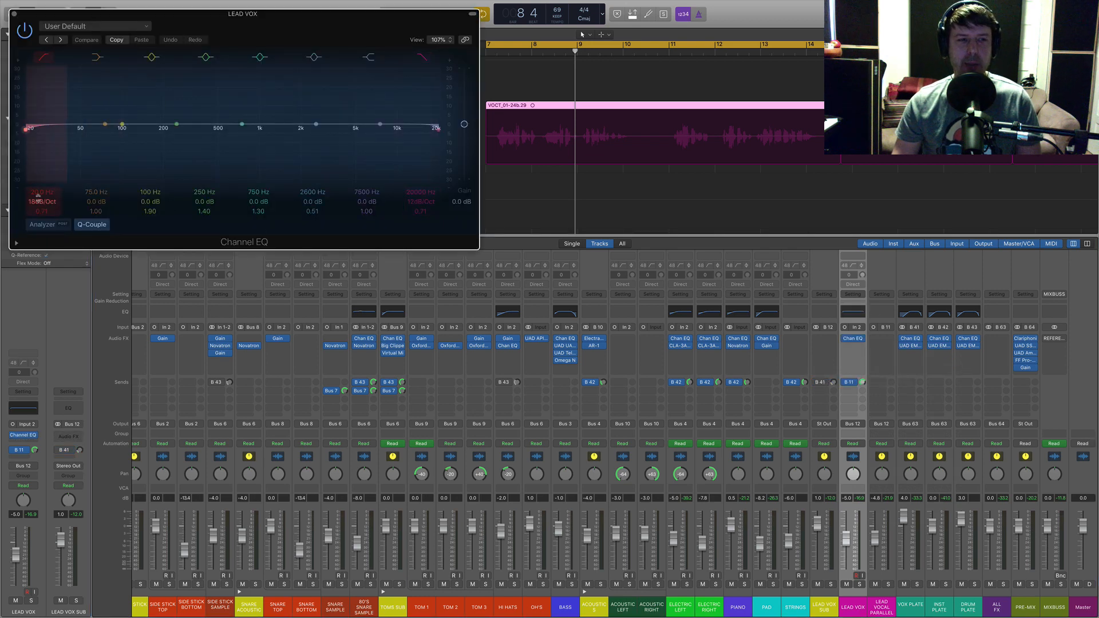
{"action": "mouse_move", "coordinate": [42, 192]}
{"action": "left_mouse_down"}
{"action": "mouse_move", "coordinate": [41, 171]}
{"action": "mouse_move", "coordinate": [42, 221]}
{"action": "mouse_move", "coordinate": [41, 181]}
{"action": "left_mouse_up"}
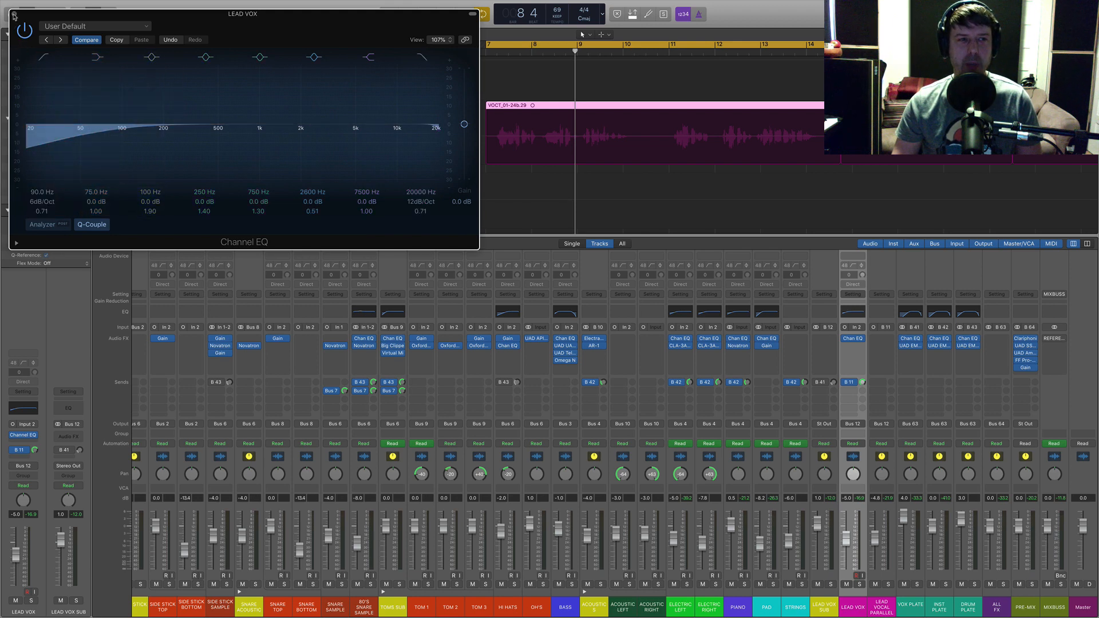
{"action": "left_click", "coordinate": [14, 15]}
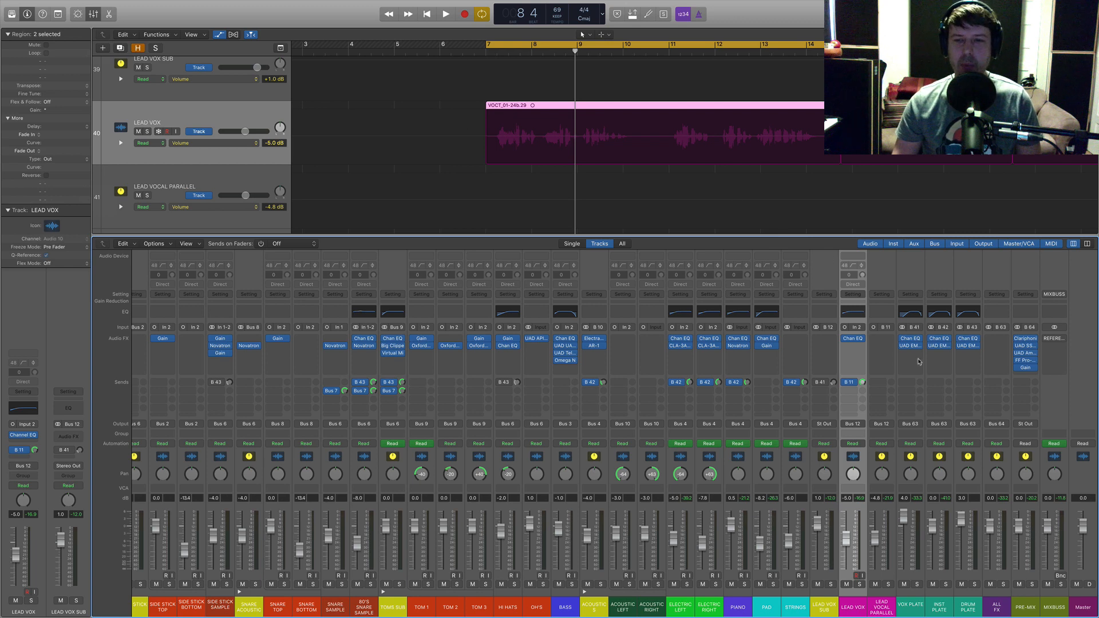
Insert the UAD Teletronix LA-2A Gray compressor after the EQ on LEAD VOX and audition it in the mix
{"action": "left_click", "coordinate": [862, 348]}
{"action": "left_click", "coordinate": [893, 378]}
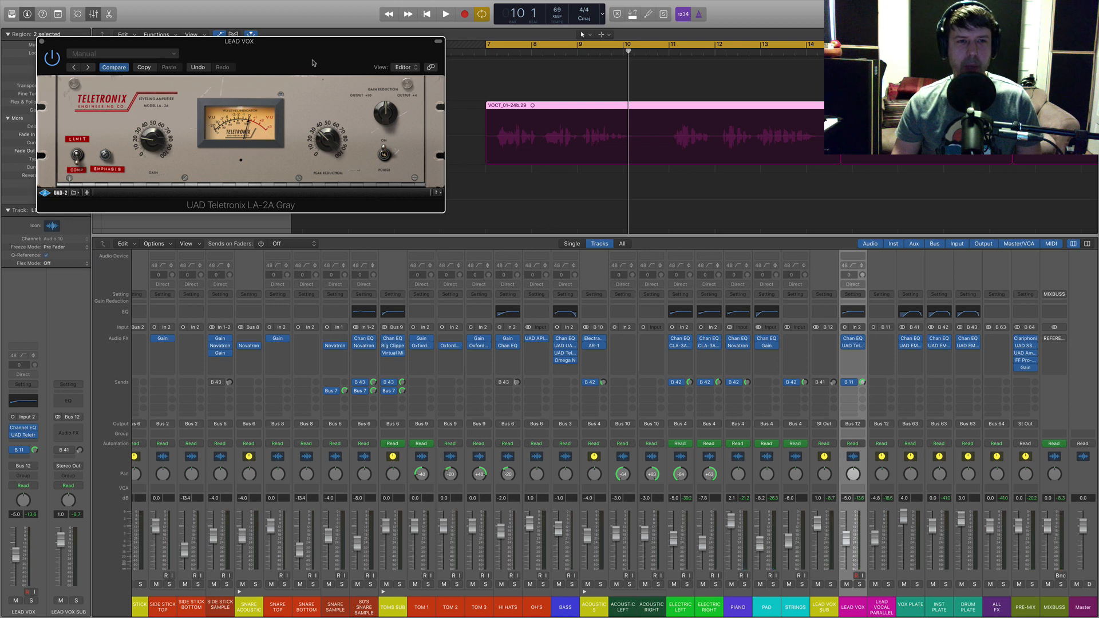
{"action": "left_click_drag", "start_coordinate": [313, 62], "coordinate": [322, 72]}
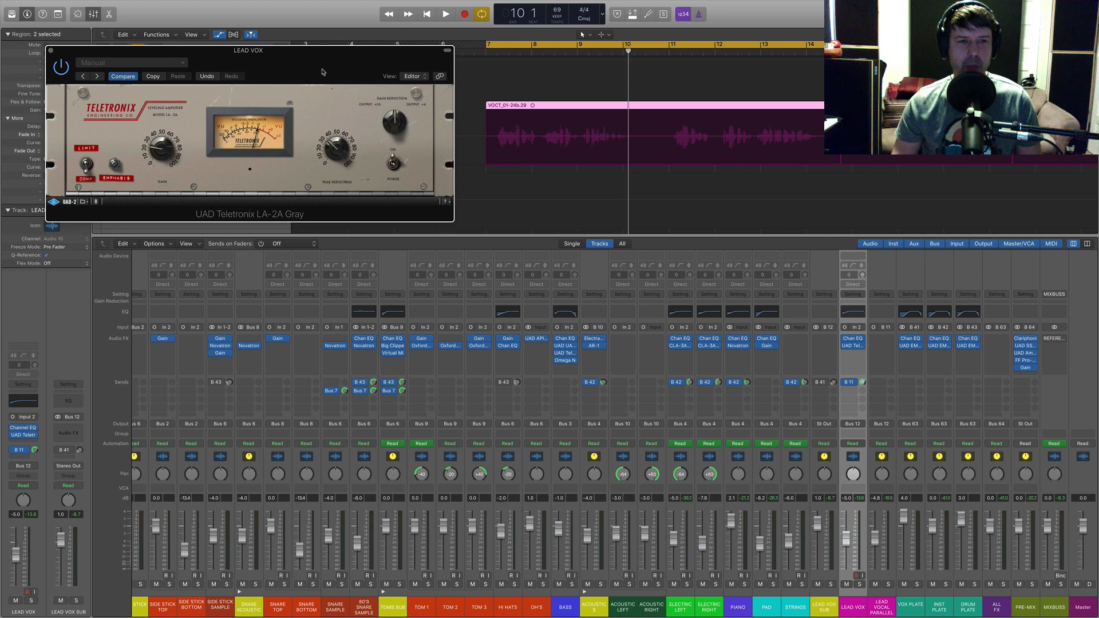
{"action": "key", "text": "space"}
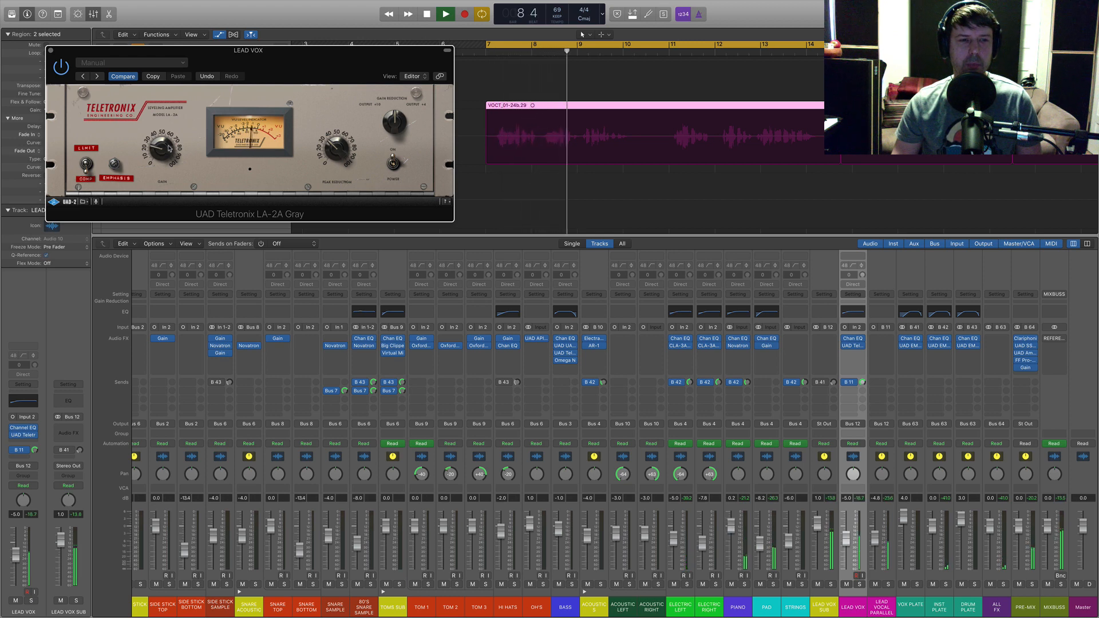
{"action": "key", "text": "space"}
{"action": "left_click", "coordinate": [50, 50]}
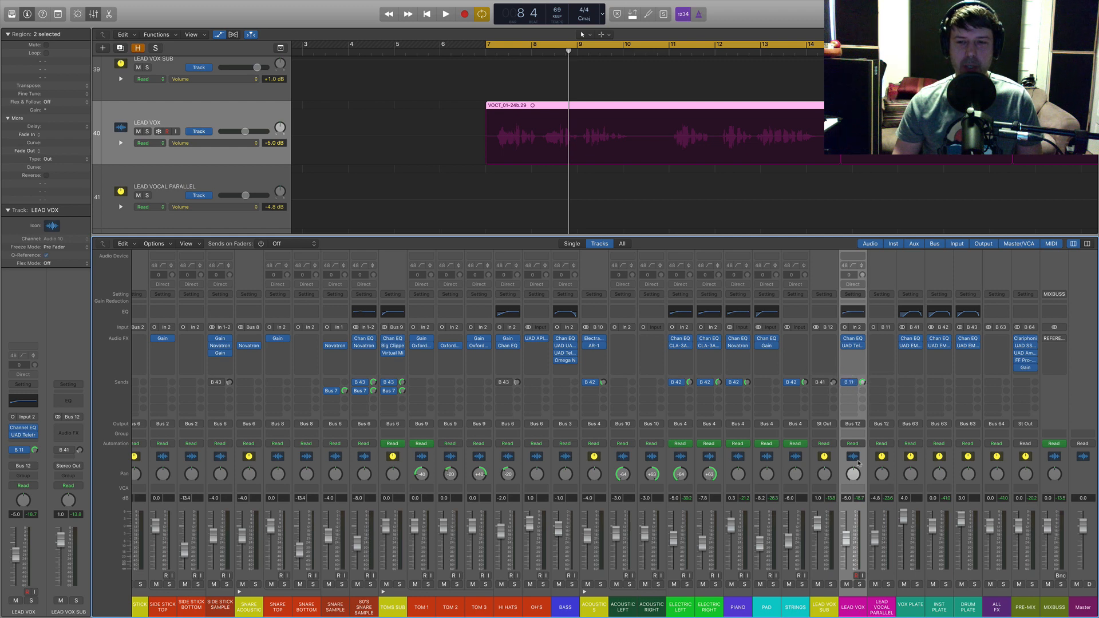
Insert the UAD UA 1176LN Rev E compressor on LEAD VOCAL PARALLEL and audition the channel soloed
{"action": "left_click", "coordinate": [880, 461]}
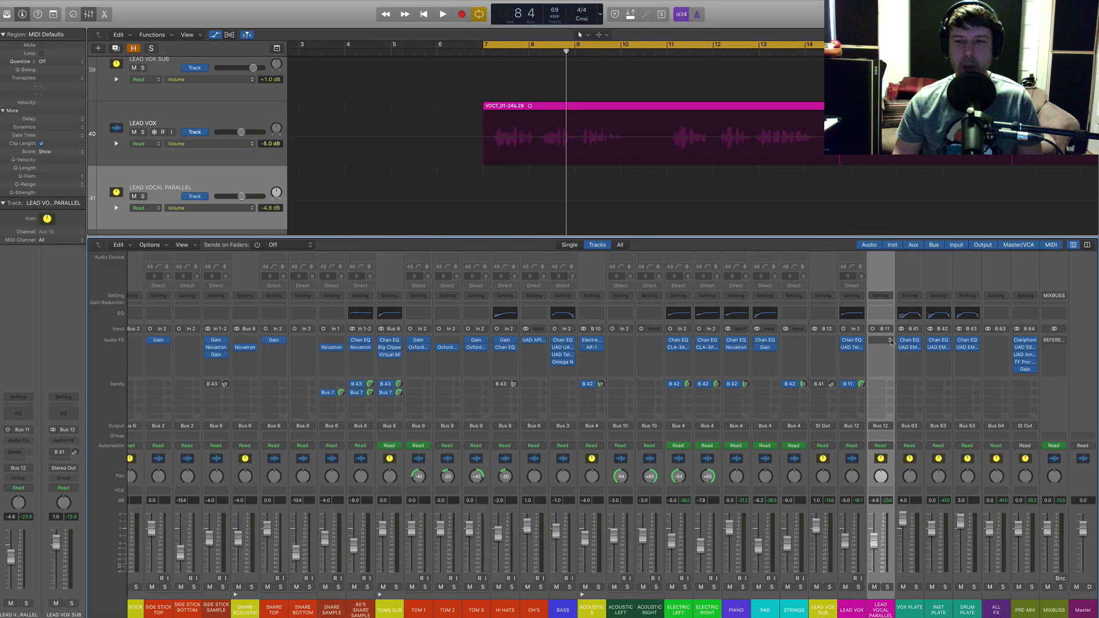
{"action": "left_click", "coordinate": [891, 341]}
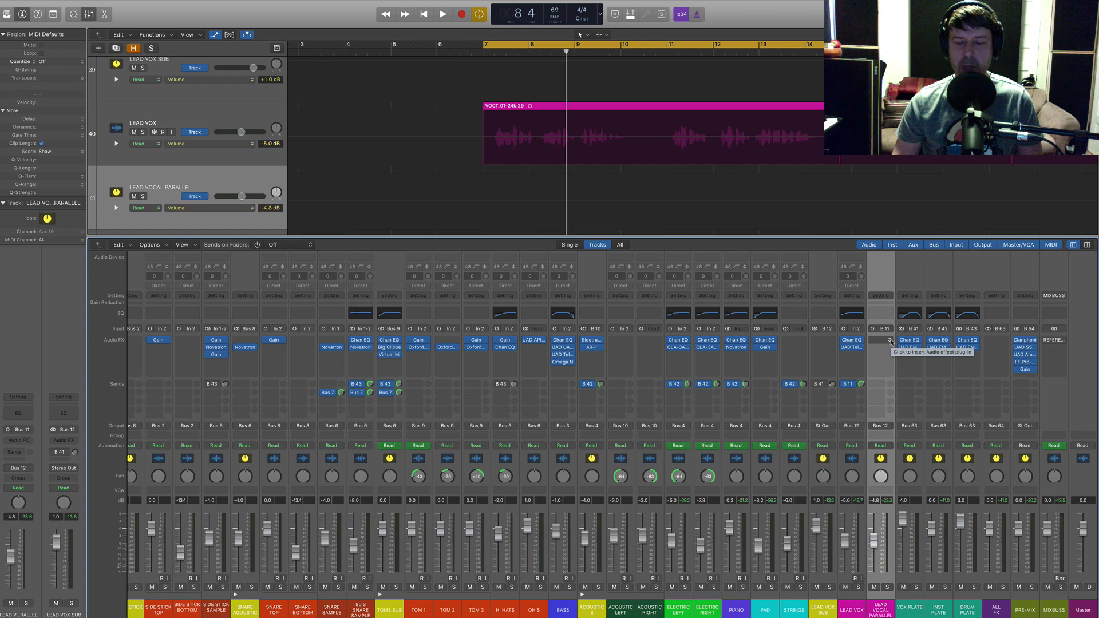
{"action": "left_click", "coordinate": [916, 401]}
{"action": "left_click", "coordinate": [888, 585]}
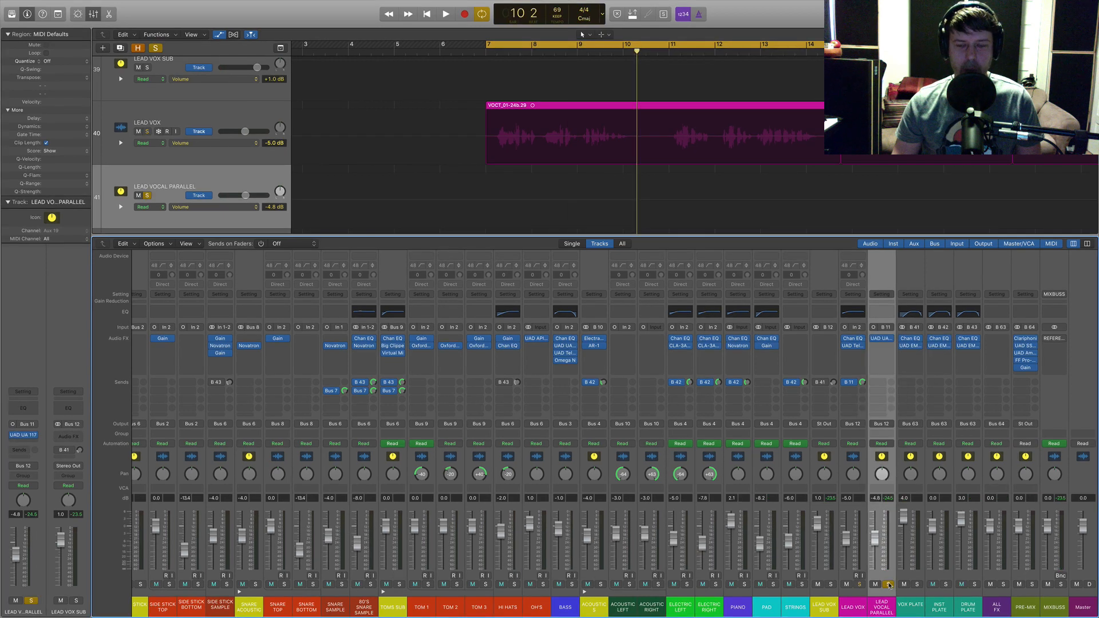
{"action": "left_click", "coordinate": [882, 340]}
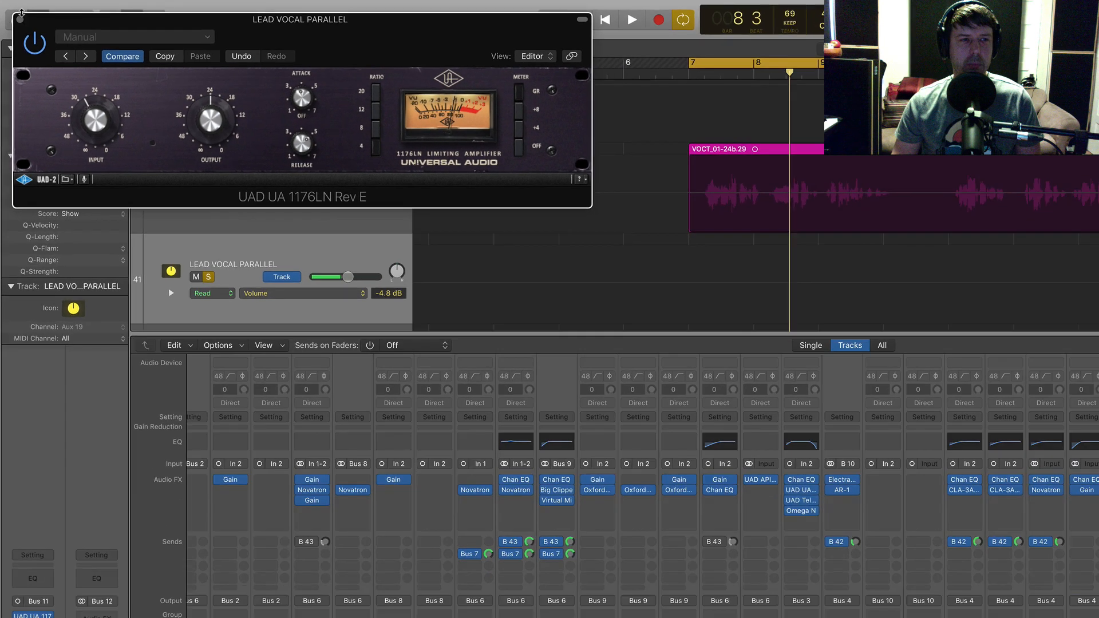
{"action": "left_click", "coordinate": [27, 26]}
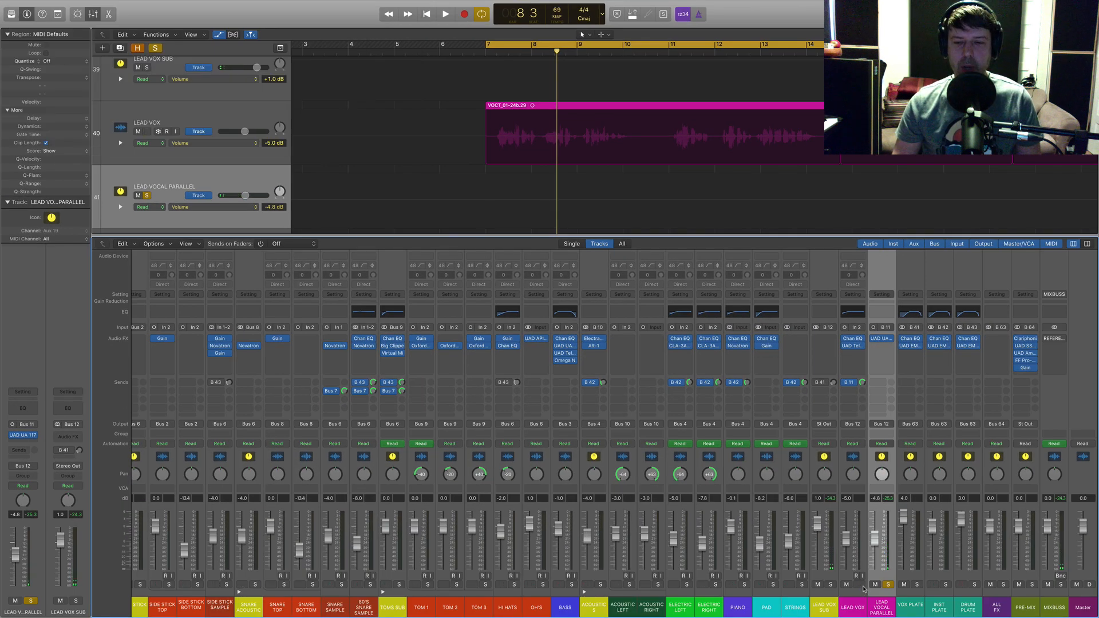
Solo LEAD VOX together with LEAD VOCAL PARALLEL and audition the two blended vocals
{"action": "left_click", "coordinate": [860, 585]}
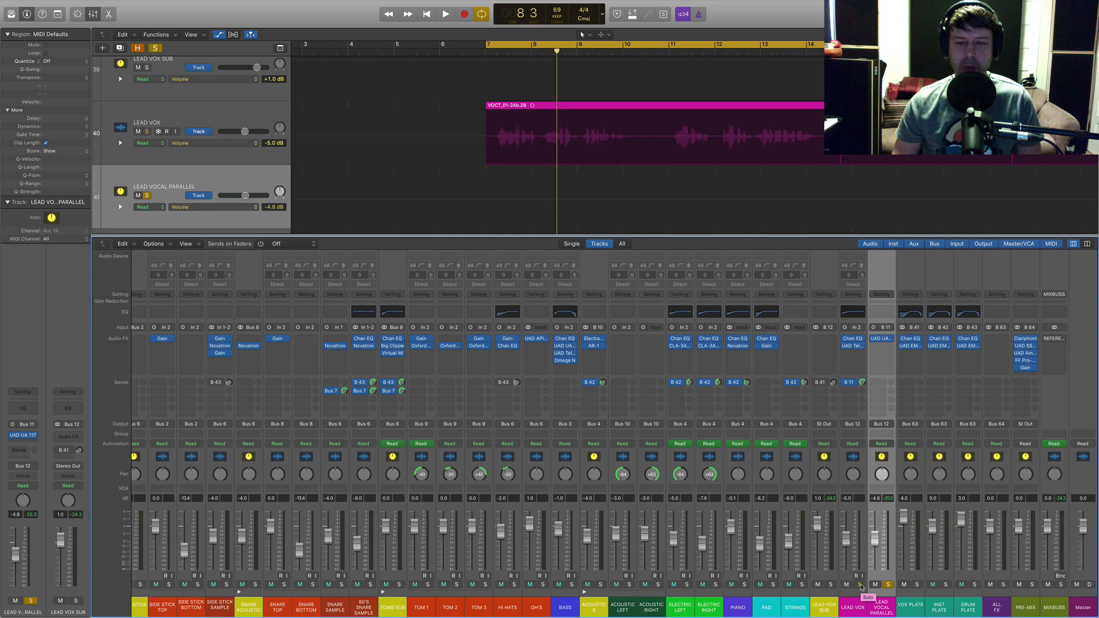
{"action": "left_click", "coordinate": [860, 584]}
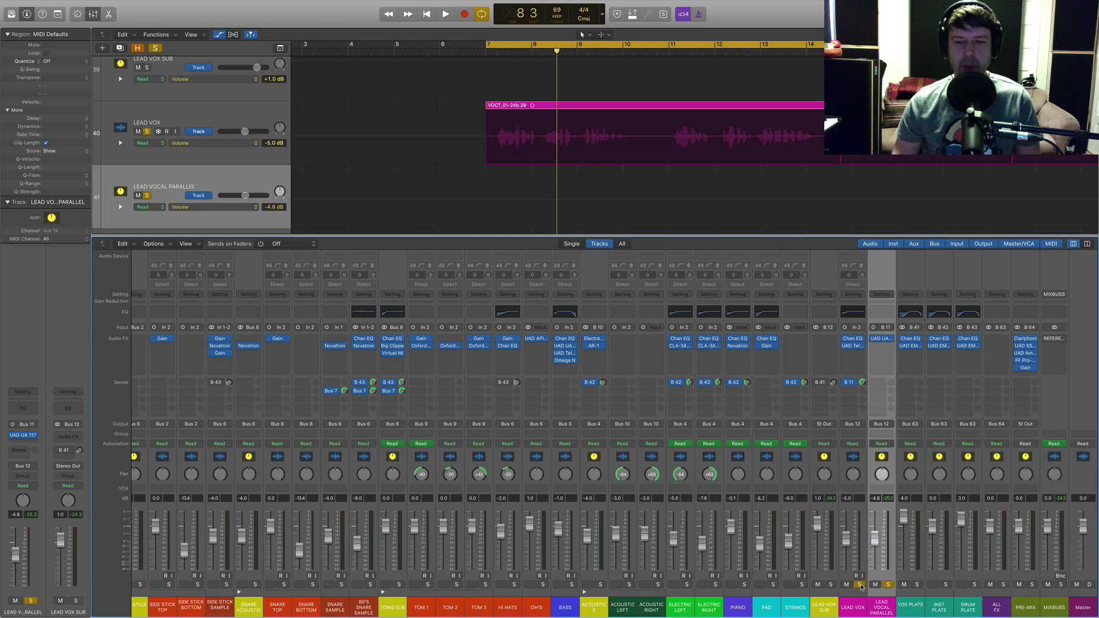
{"action": "key", "text": "space"}
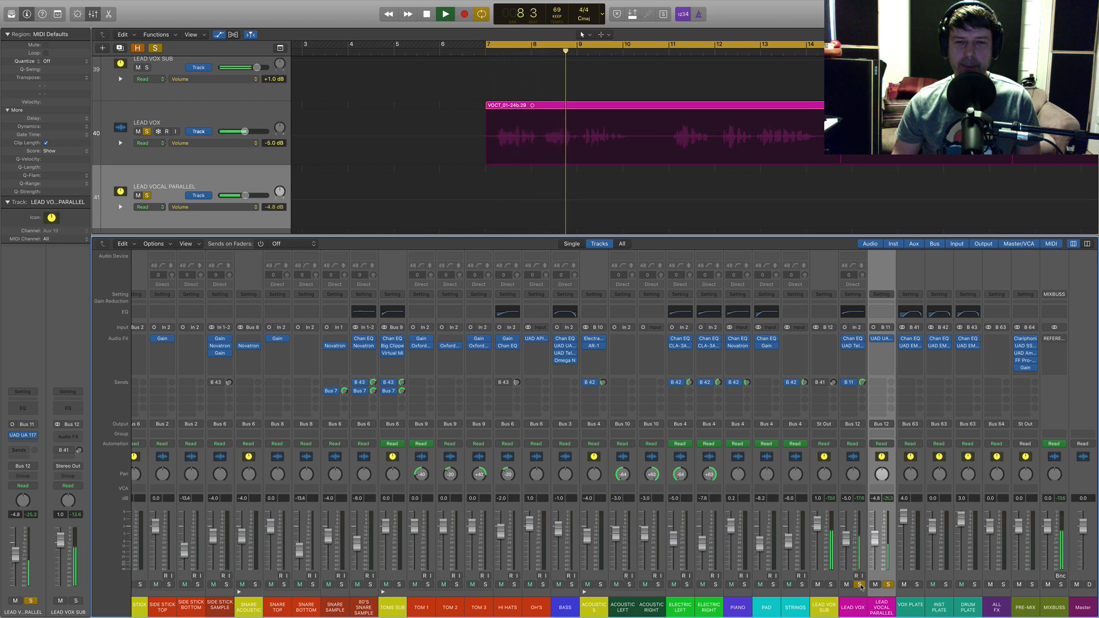
{"action": "key", "text": "space"}
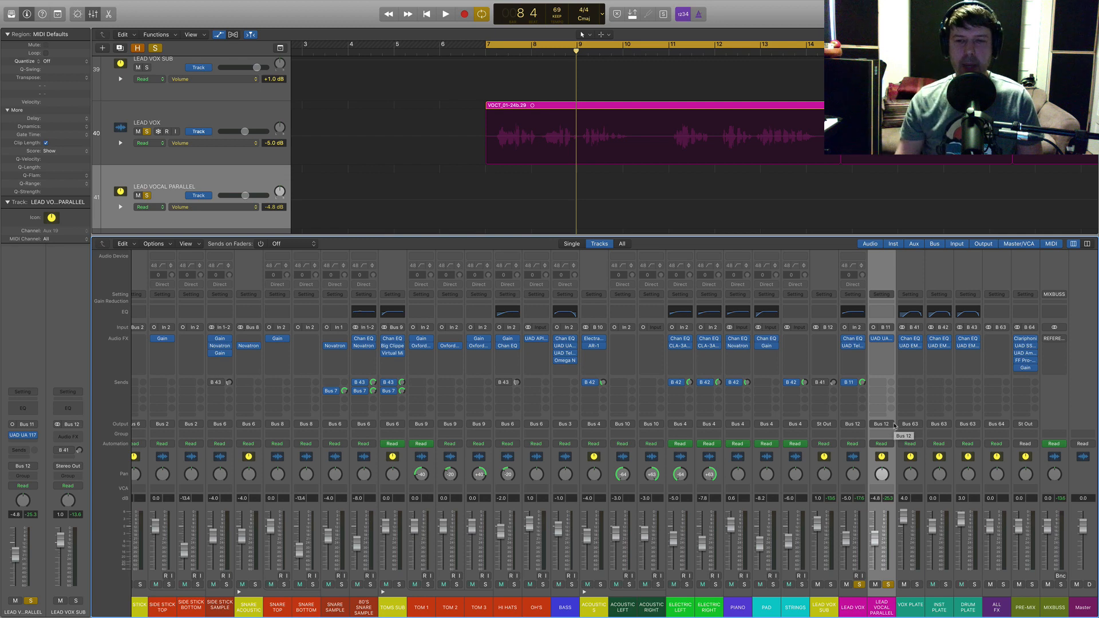
Review the Channel EQ and LA-2A Gray on LEAD VOX and the 1176LN on LEAD VOCAL PARALLEL
{"action": "left_click", "coordinate": [853, 339]}
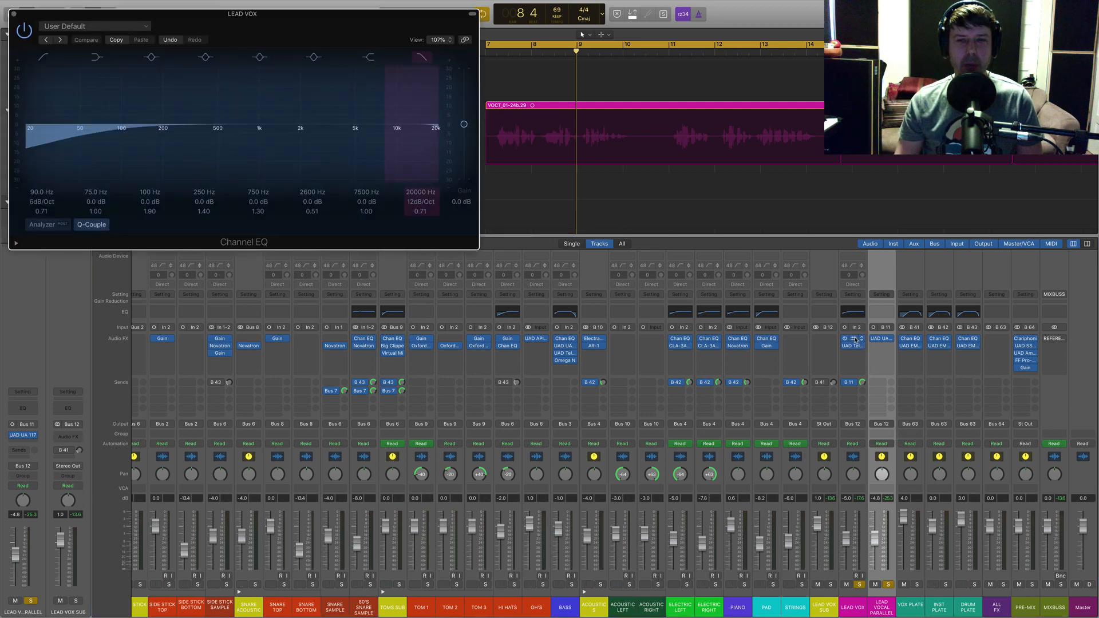
{"action": "left_click", "coordinate": [853, 339]}
{"action": "left_click", "coordinate": [854, 345]}
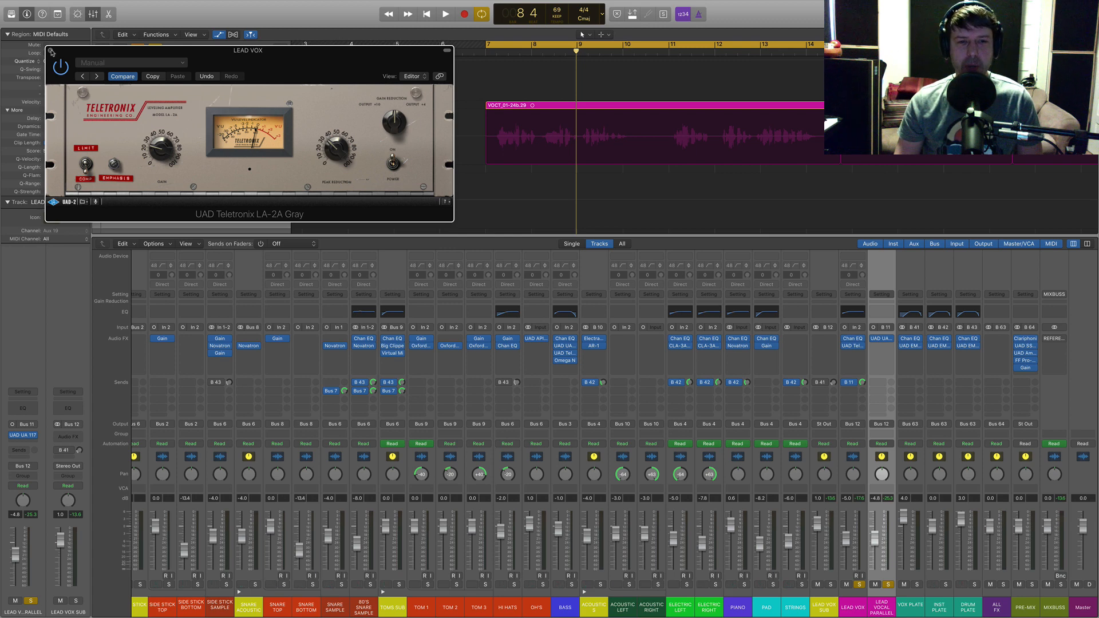
{"action": "left_click", "coordinate": [51, 52]}
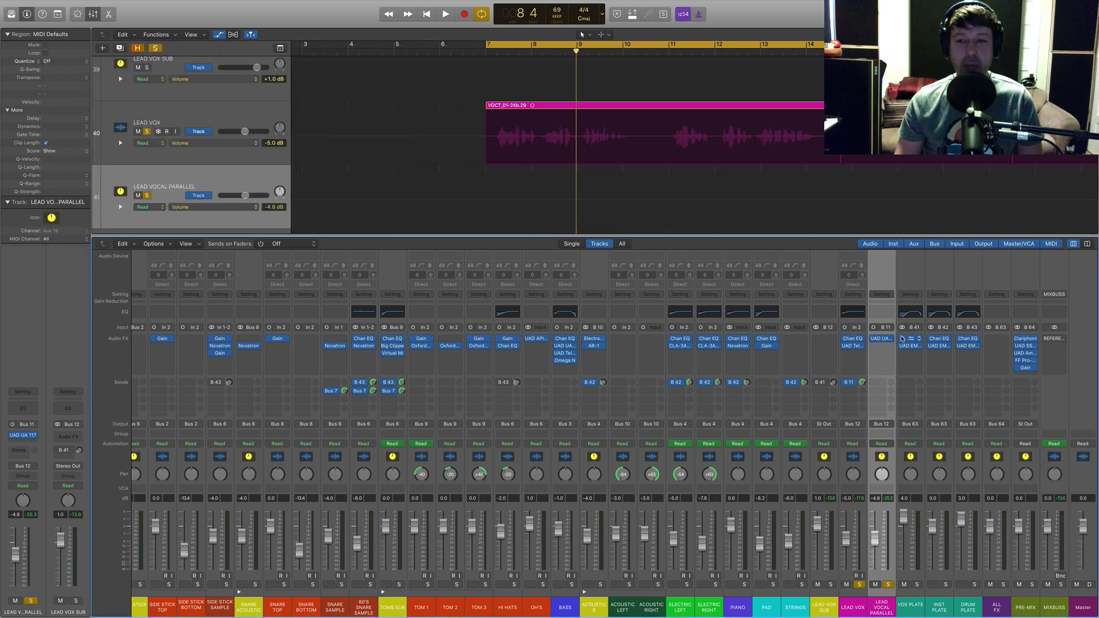
{"action": "left_click", "coordinate": [881, 338]}
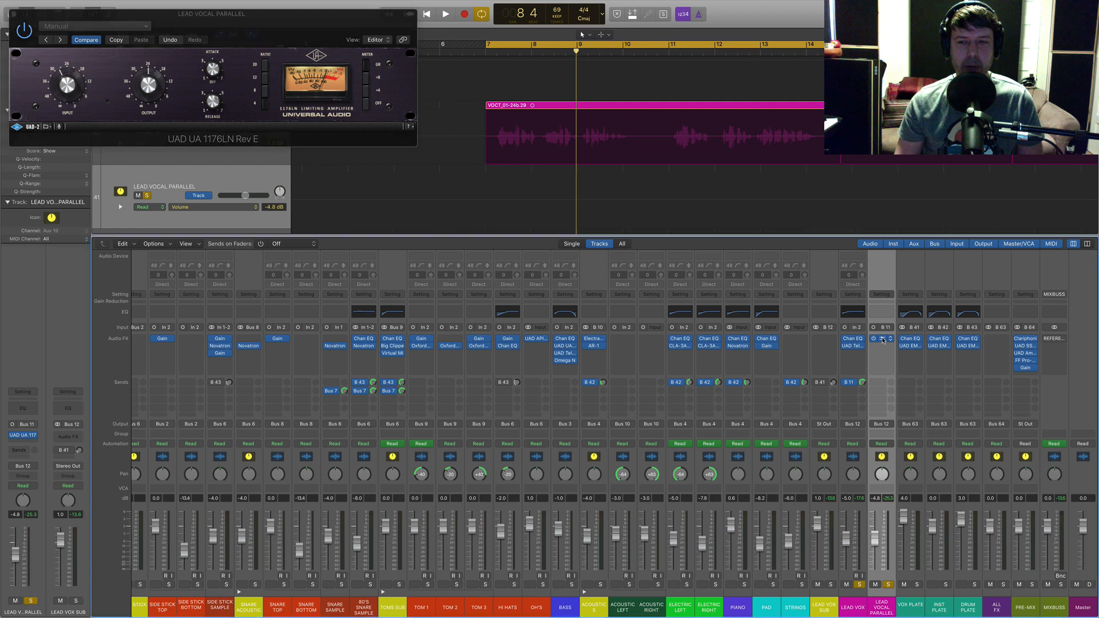
{"action": "left_click", "coordinate": [882, 339]}
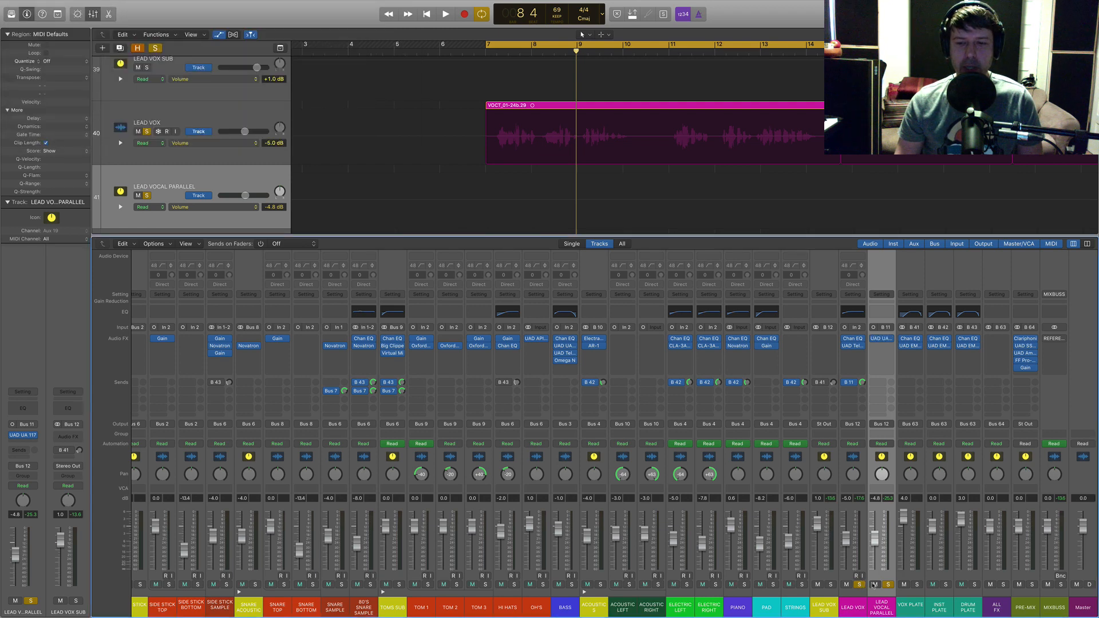
Unsolo both vocal channels, enable LEAD VOX SUB's bus 41 send, and lower LEAD VOCAL PARALLEL to -6.2 dB during playback
{"action": "left_click", "coordinate": [887, 585]}
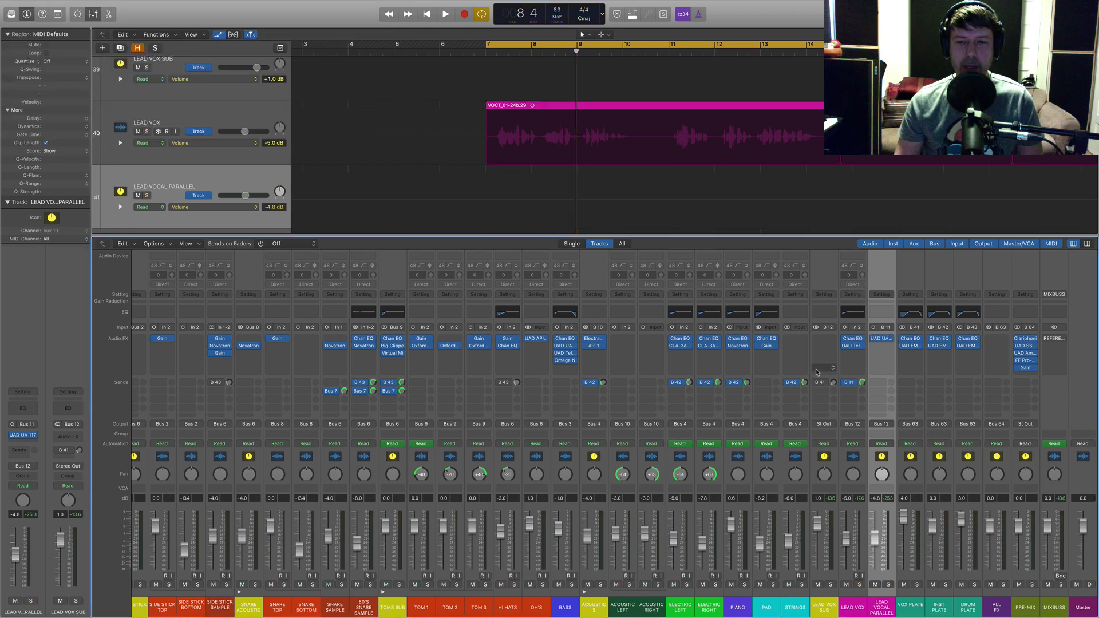
{"action": "key", "text": "space"}
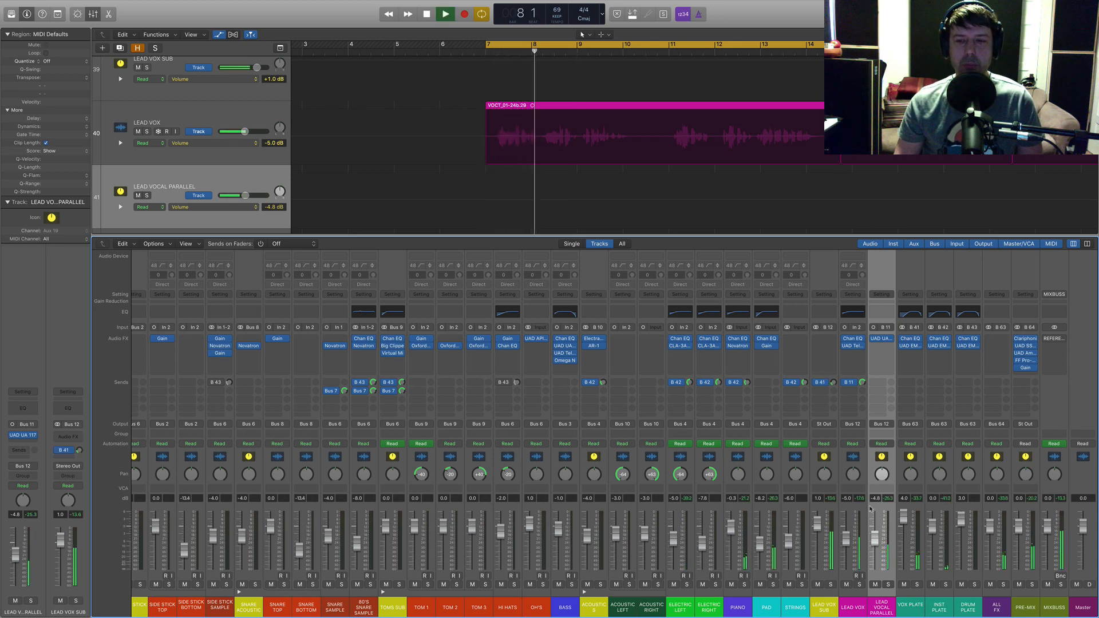
{"action": "left_click_drag", "start_coordinate": [877, 543], "coordinate": [876, 548]}
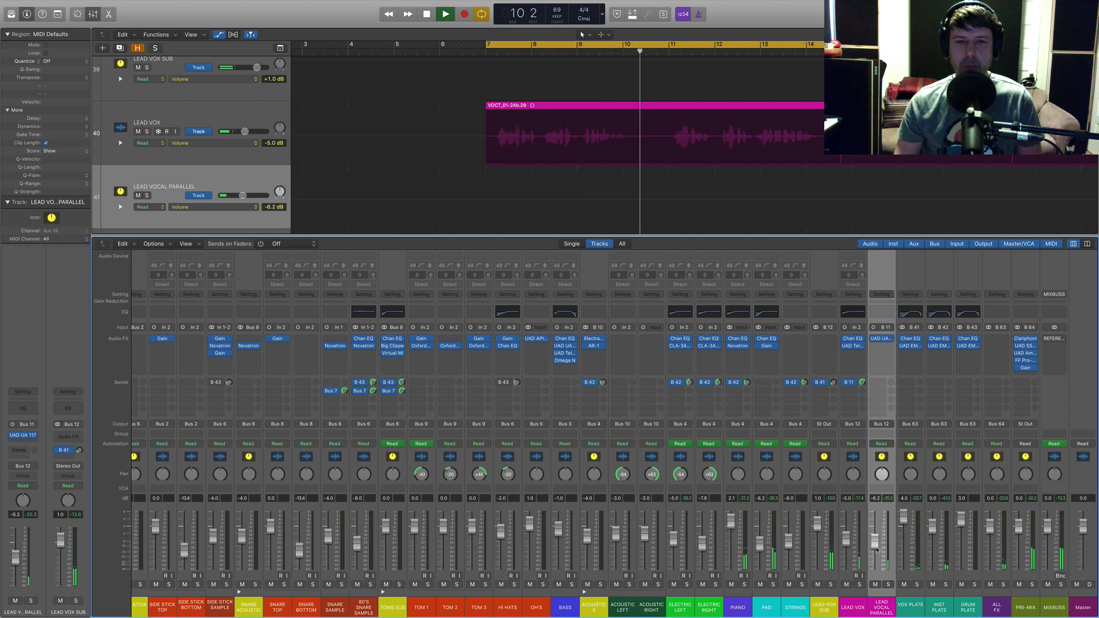
{"action": "key", "text": "space"}
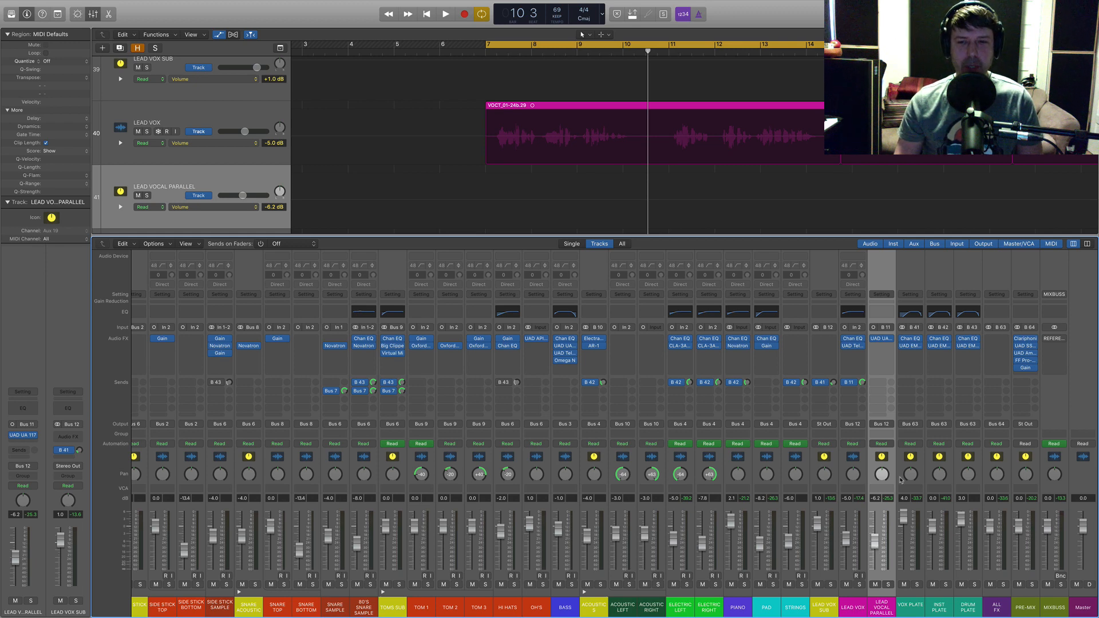
Try a 620 Hz boost in the LEAD VOX Channel EQ and switch that band off again
{"action": "left_click", "coordinate": [851, 339]}
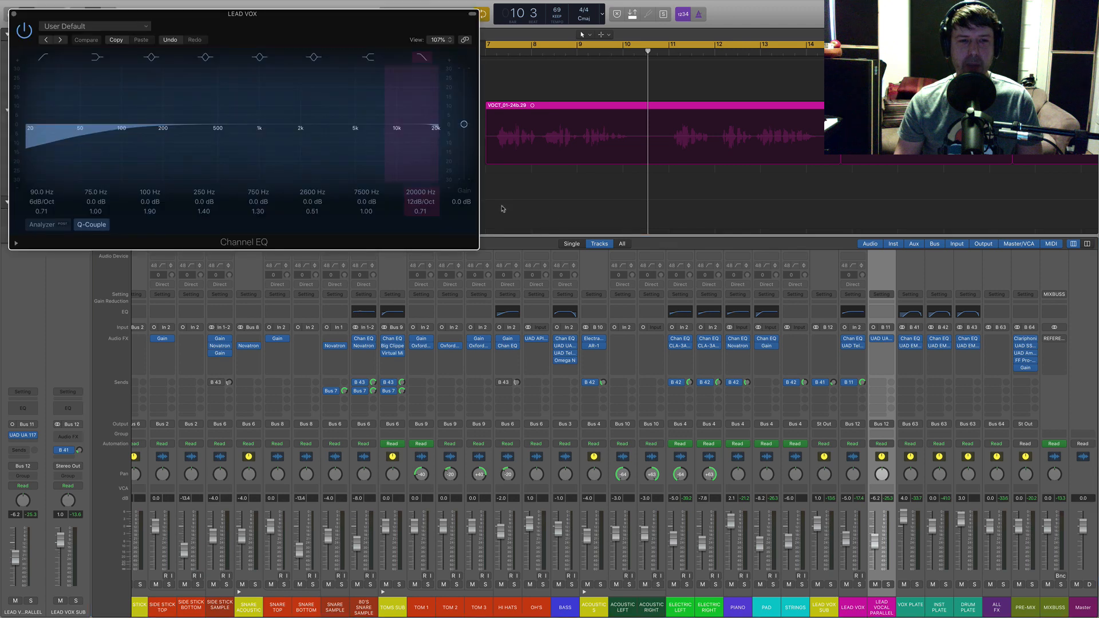
{"action": "mouse_move", "coordinate": [246, 123]}
{"action": "left_mouse_down"}
{"action": "mouse_move", "coordinate": [221, 114]}
{"action": "mouse_move", "coordinate": [249, 118]}
{"action": "left_mouse_up"}
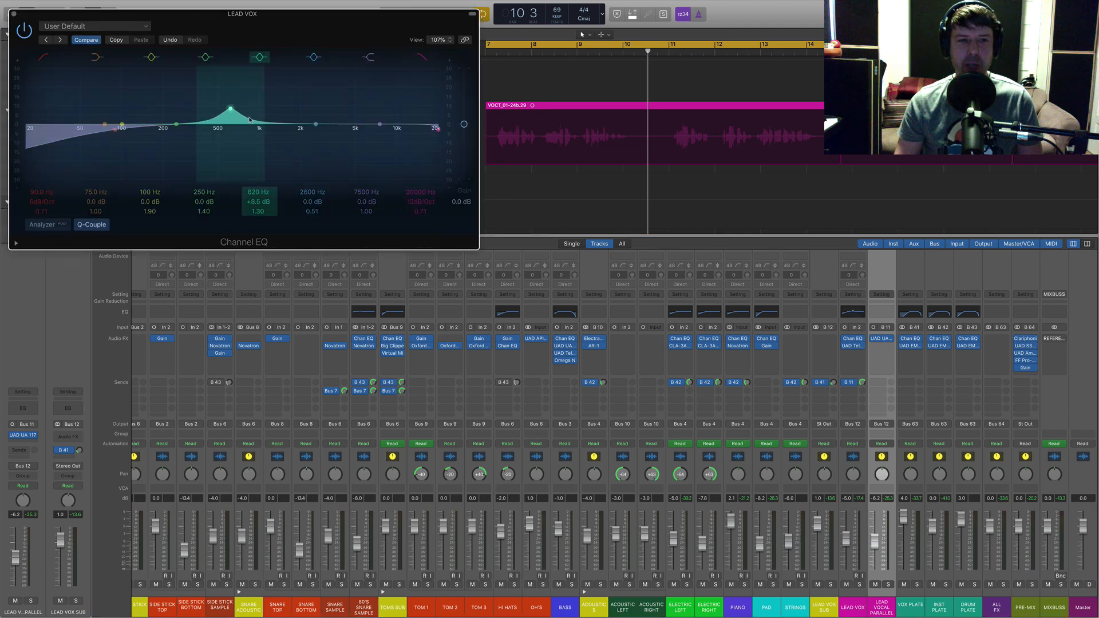
{"action": "left_click", "coordinate": [259, 57]}
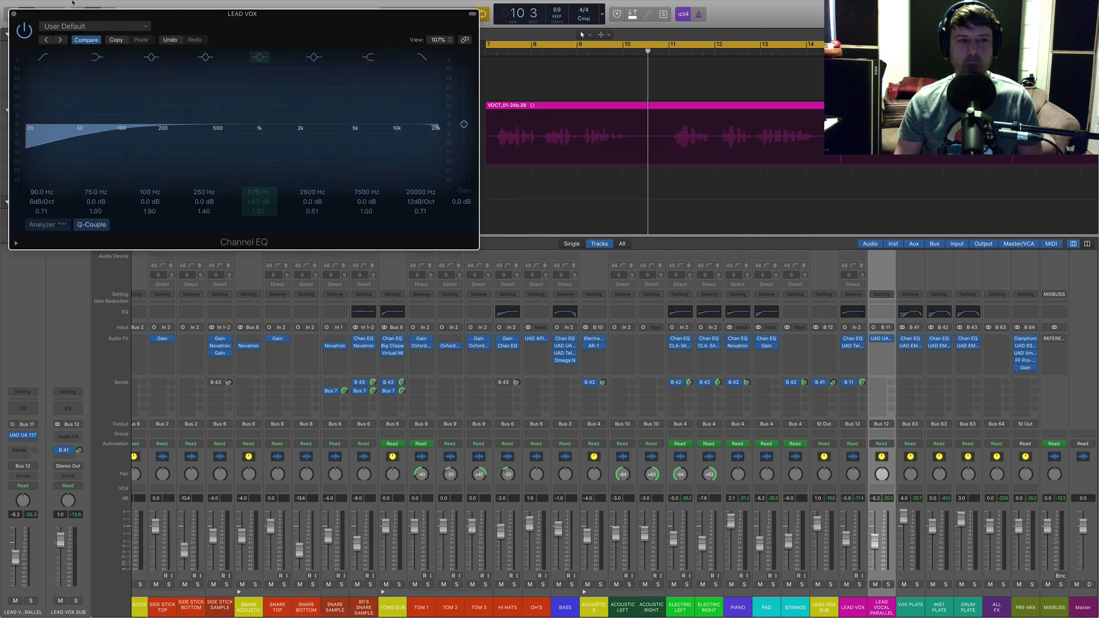
{"action": "left_click", "coordinate": [14, 14]}
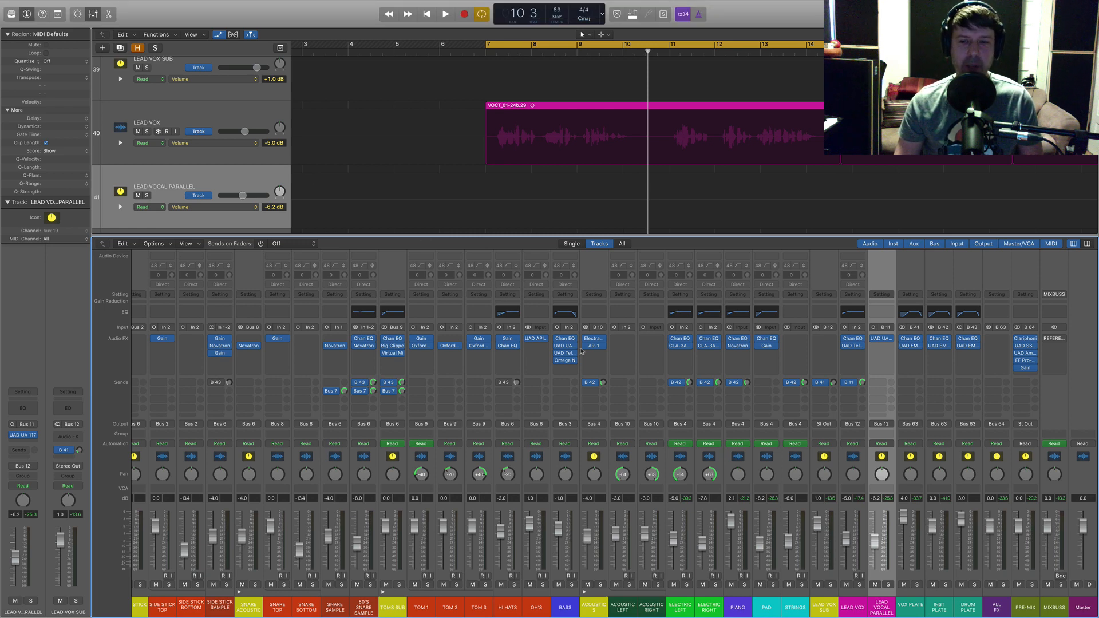
Review the UAD EMT 140 plate reverb on VOX PLATE and listen to the vocal in the full mix
{"action": "left_click", "coordinate": [912, 346]}
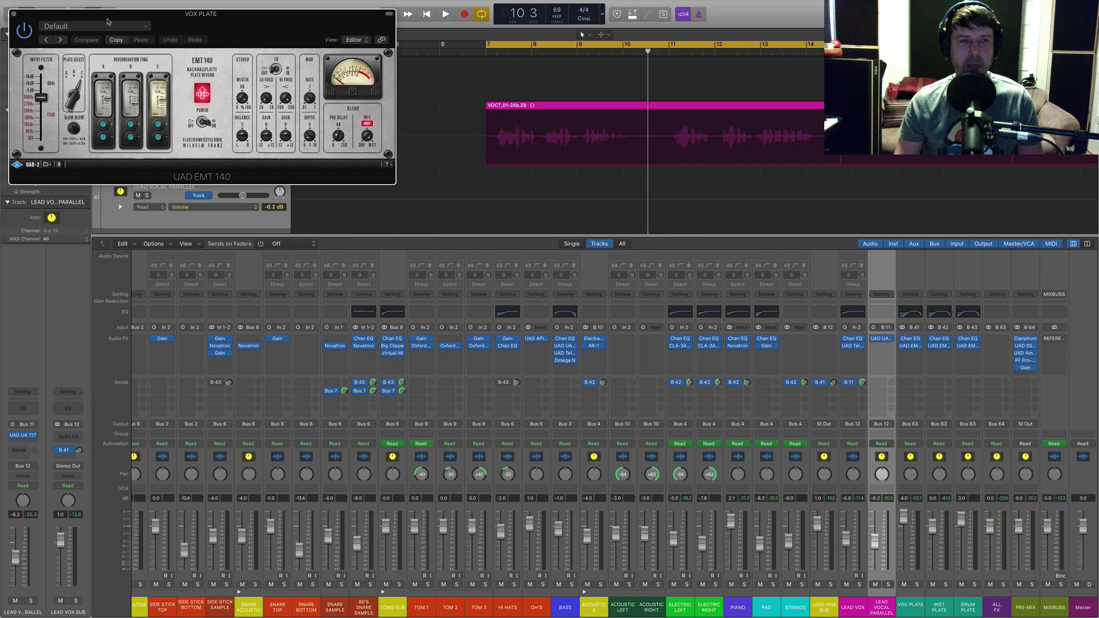
{"action": "left_click", "coordinate": [15, 14]}
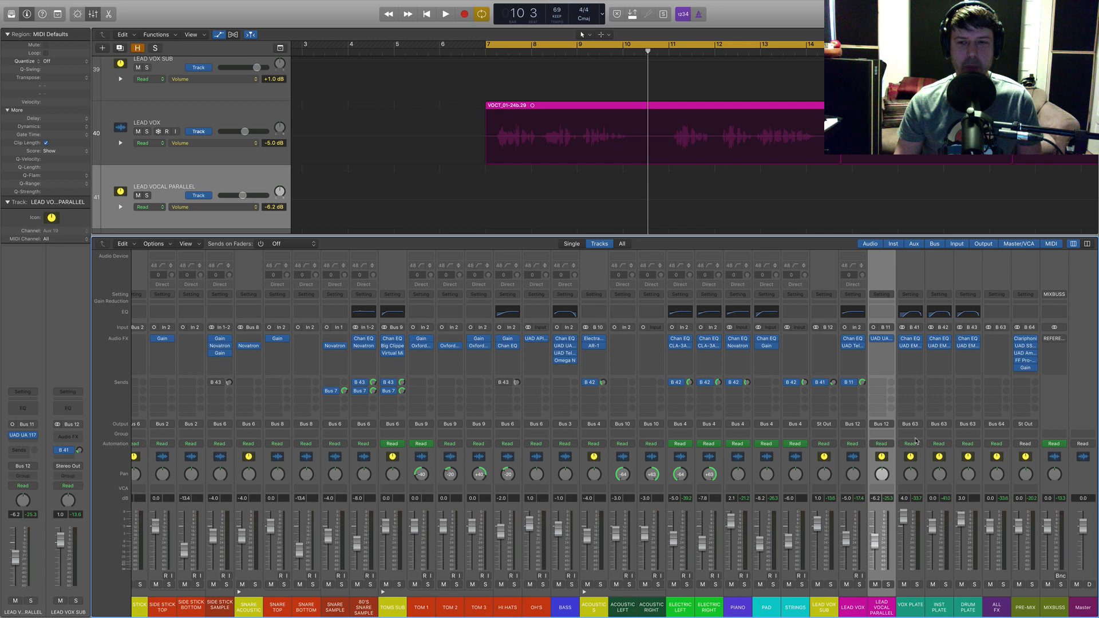
{"action": "key", "text": "space"}
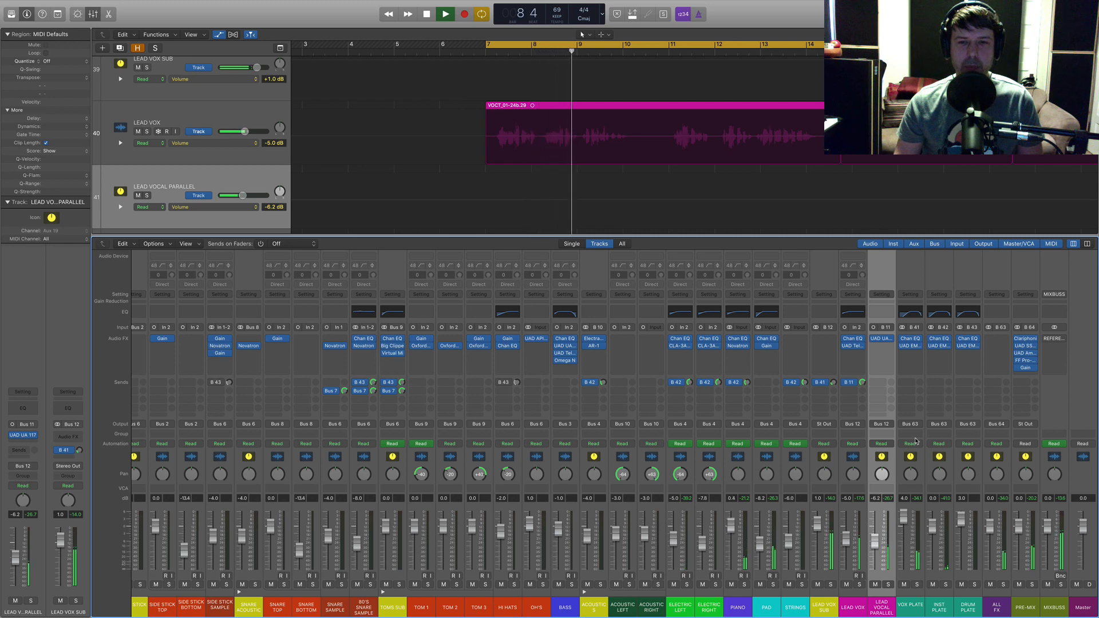
{"action": "key", "text": "space"}
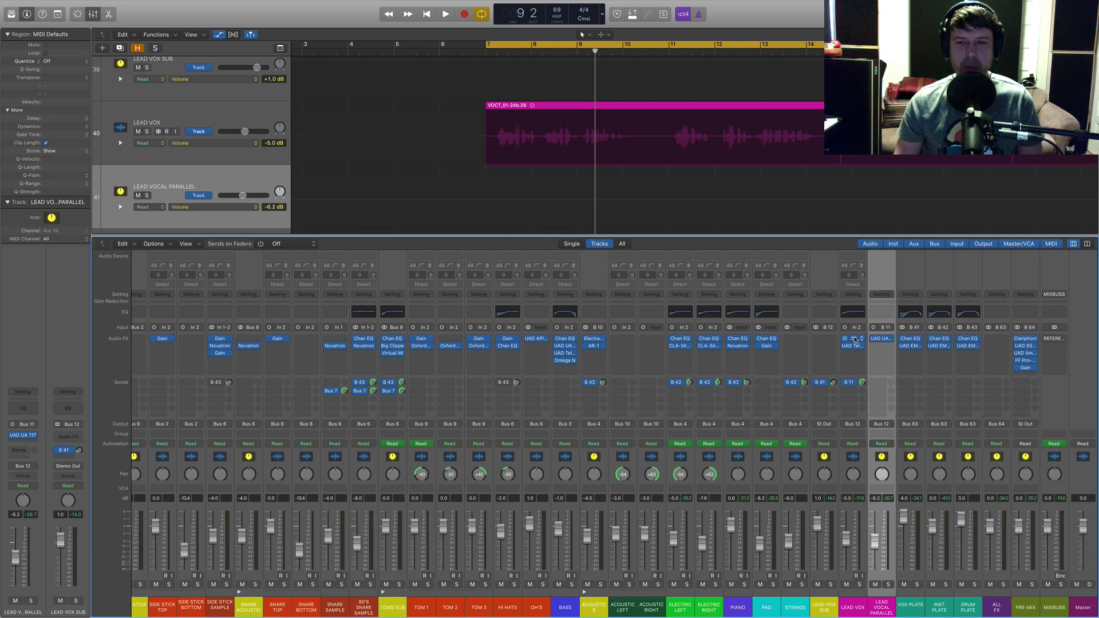
Sweep the upper-mid band of the LEAD VOX Channel EQ during playback and set it to -2.5 dB at 2000 Hz
{"action": "left_click", "coordinate": [852, 339]}
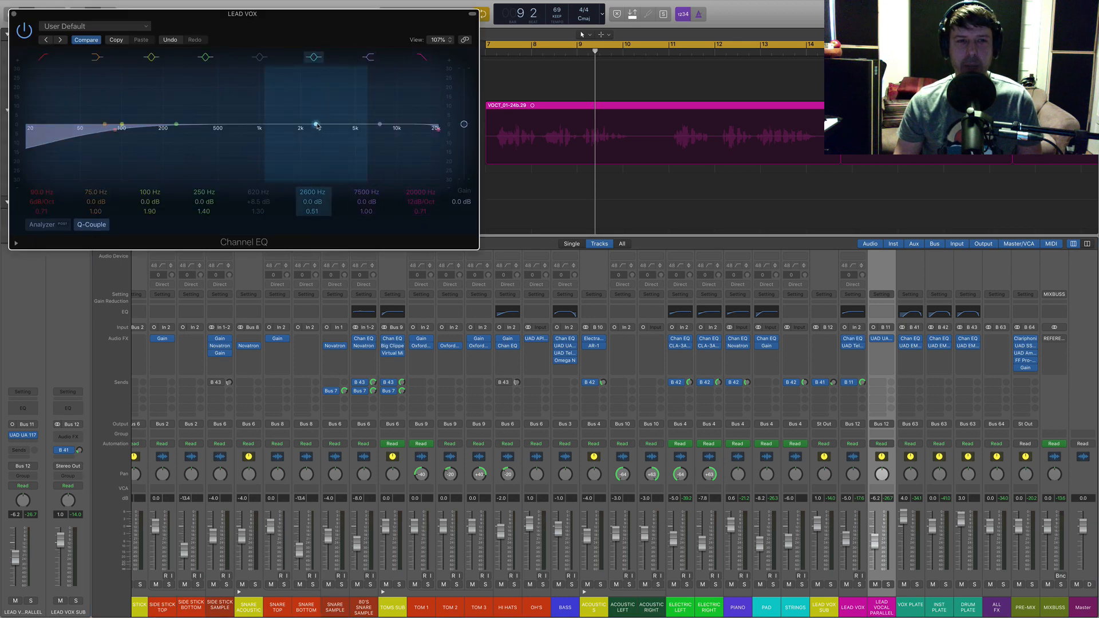
{"action": "key", "text": "space"}
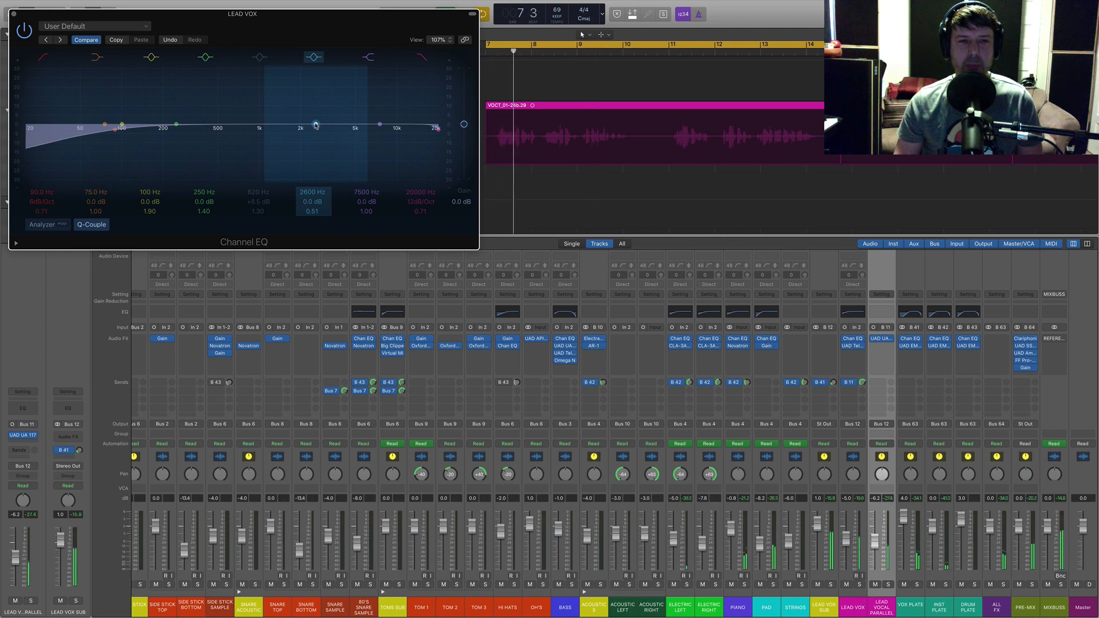
{"action": "left_click_drag", "start_coordinate": [315, 124], "coordinate": [302, 103]}
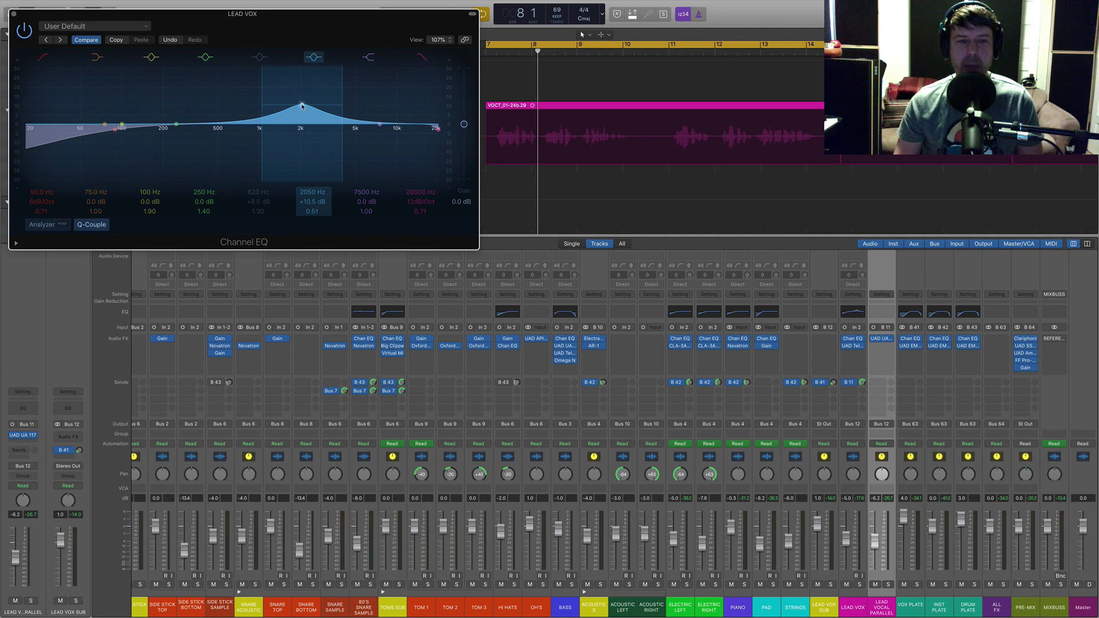
{"action": "left_click_drag", "start_coordinate": [302, 105], "coordinate": [302, 128]}
{"action": "key", "text": "space"}
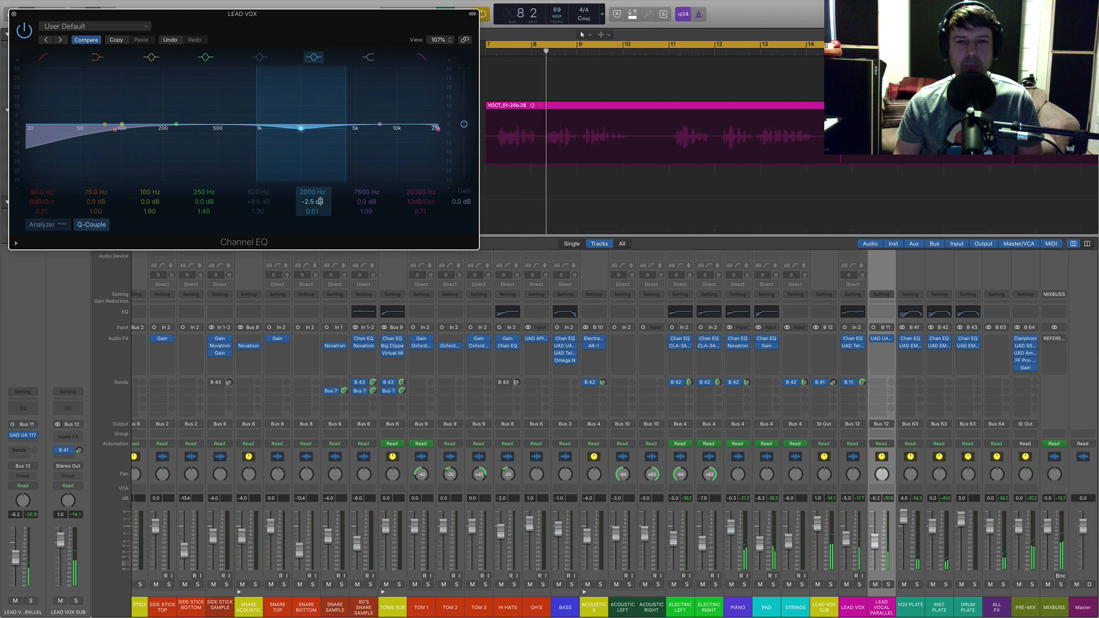
{"action": "left_click", "coordinate": [13, 13]}
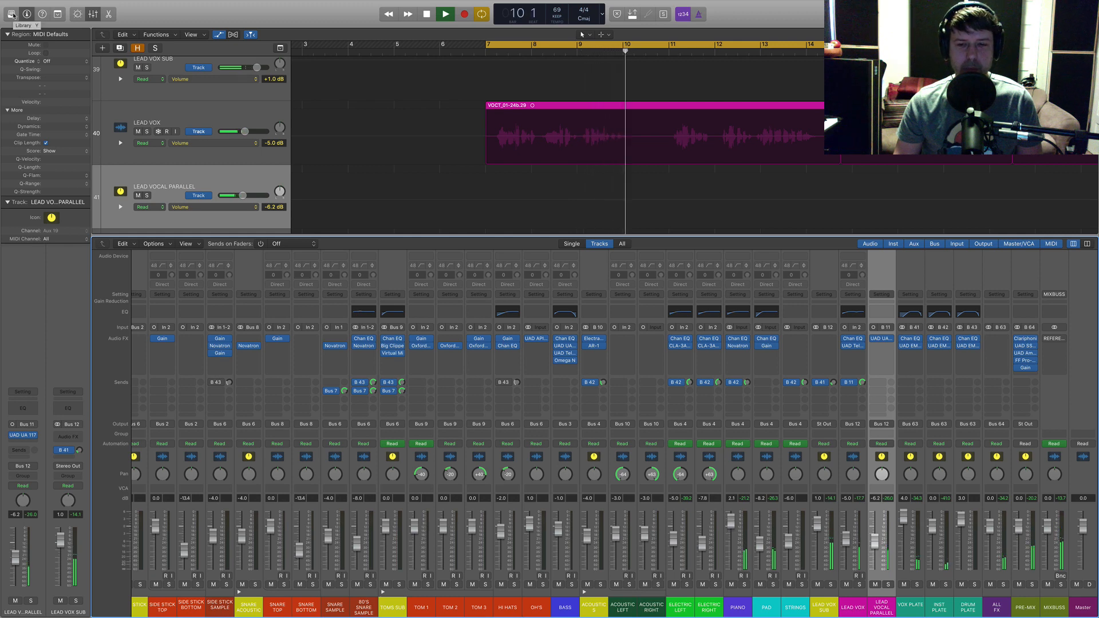
{"action": "key", "text": "space"}
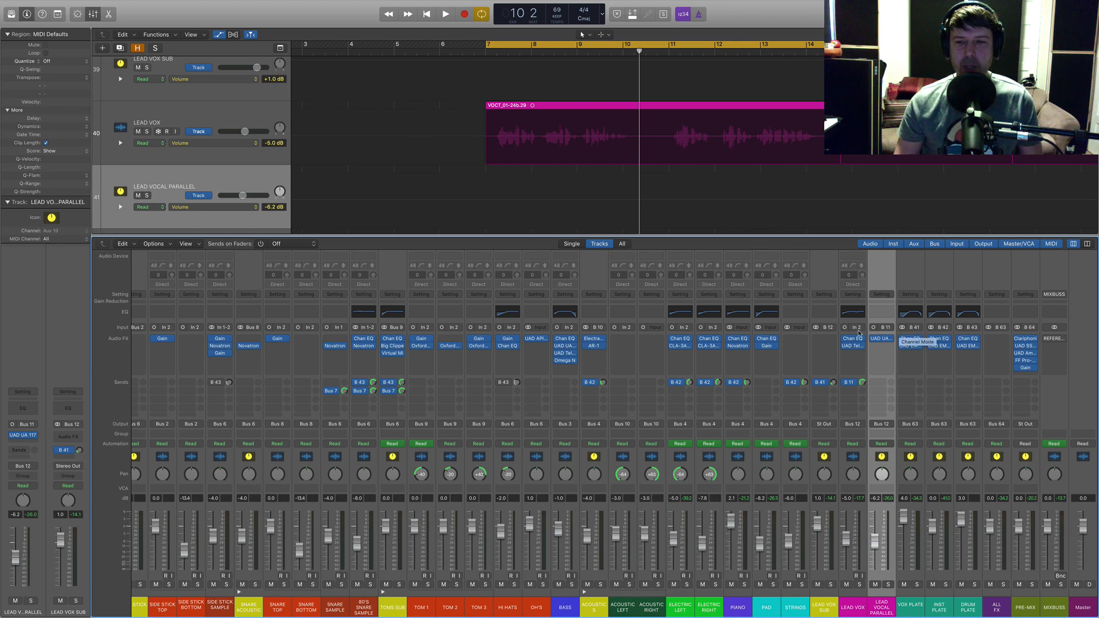
Try a high-shelf cut of 2.5 dB at 7400 Hz in the LEAD VOX Channel EQ and switch that band off
{"action": "left_click", "coordinate": [852, 338]}
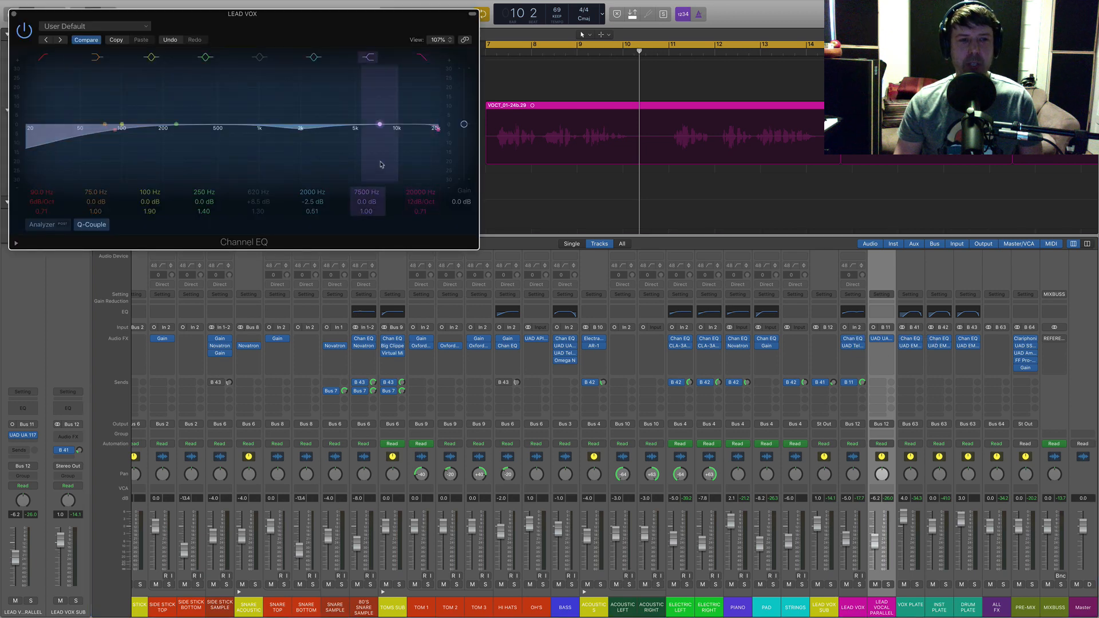
{"action": "left_click_drag", "start_coordinate": [378, 123], "coordinate": [379, 124]}
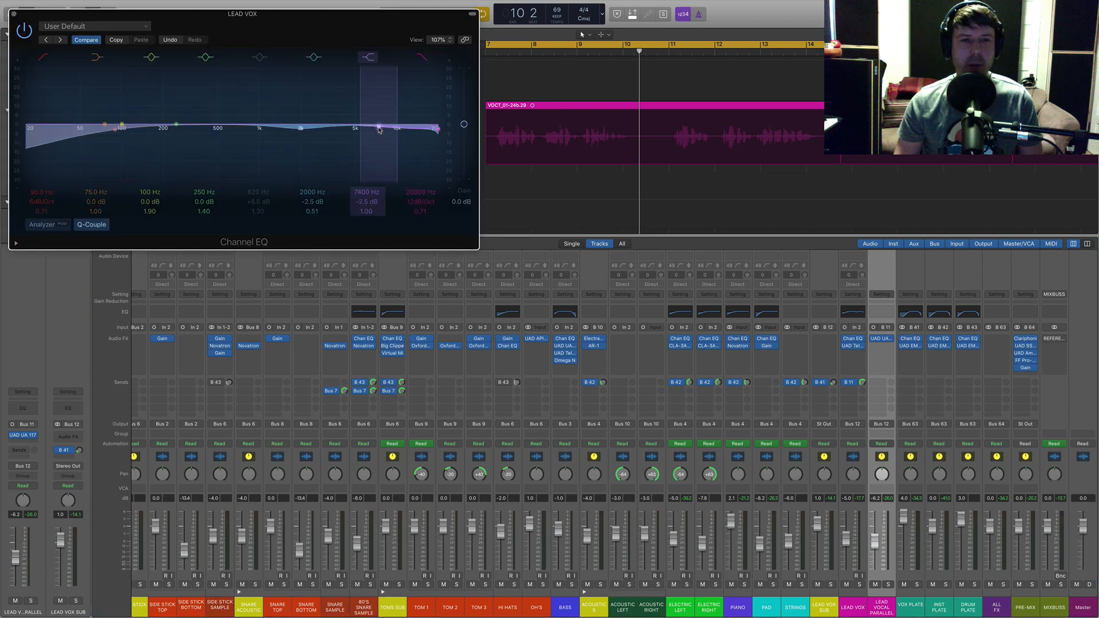
{"action": "left_click", "coordinate": [368, 57]}
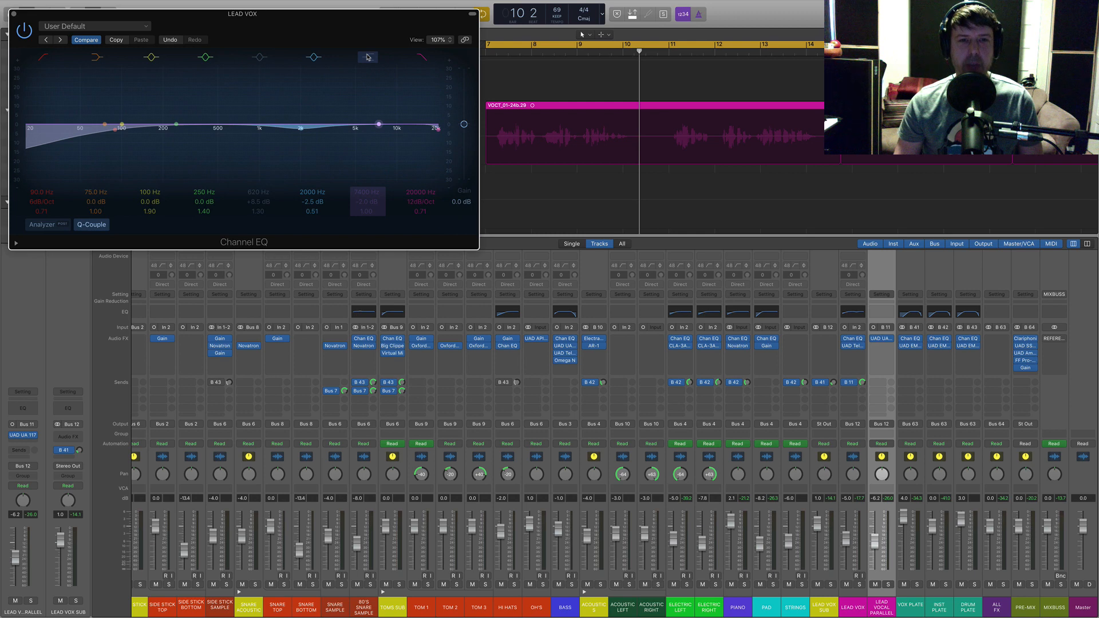
Switch off the 20000 Hz high-cut band in the LEAD VOX Channel EQ and close the EQ window
{"action": "left_click", "coordinate": [424, 58]}
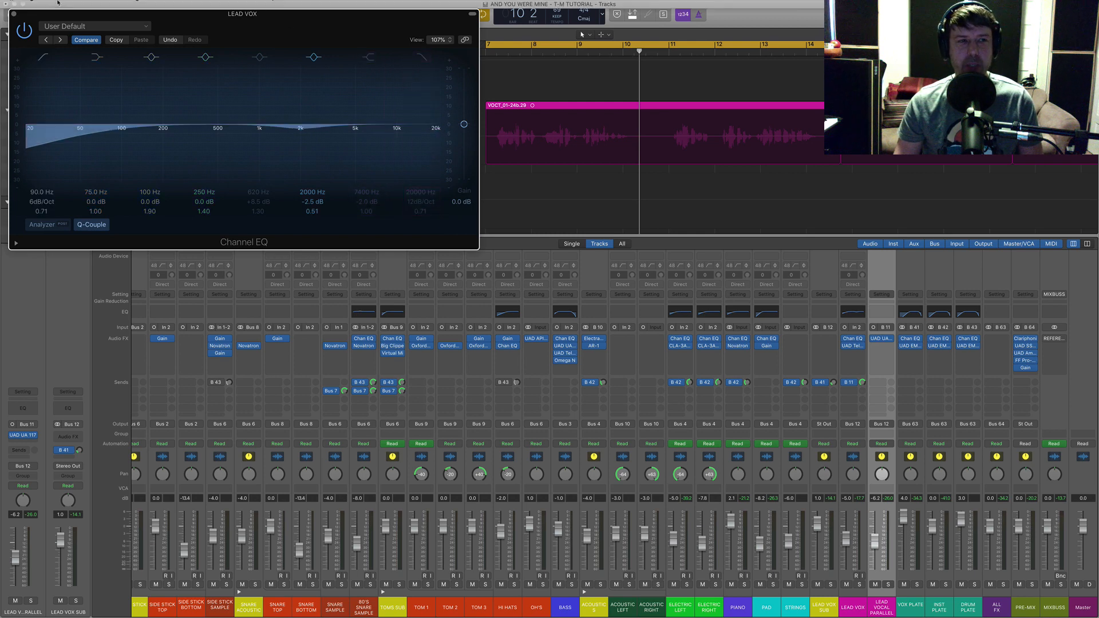
{"action": "left_click", "coordinate": [13, 14]}
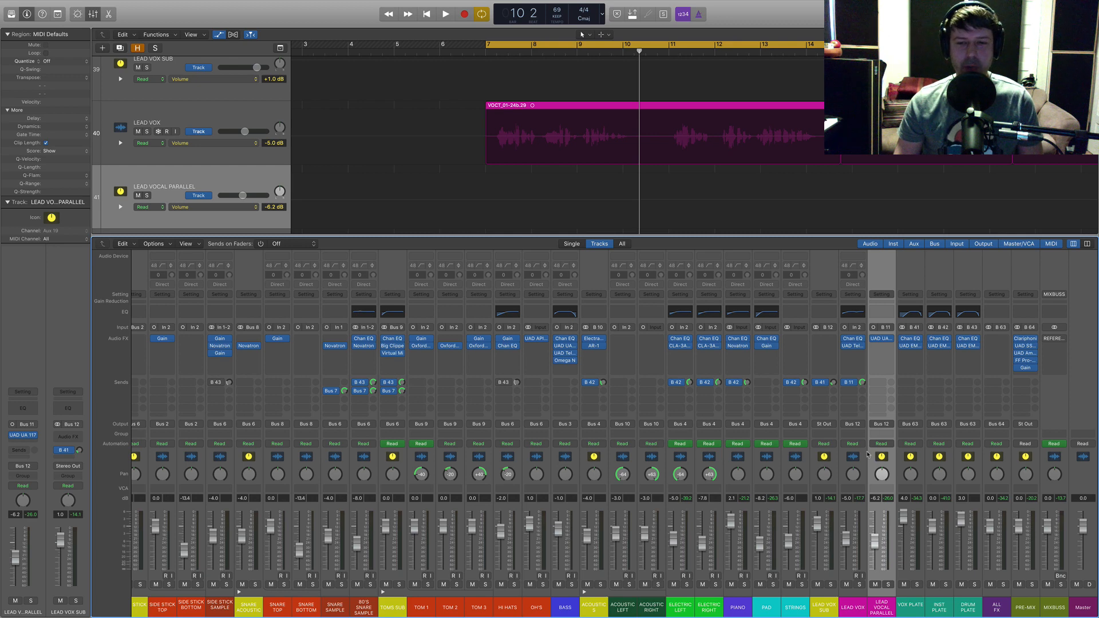
Select the LEAD VOX channel and solo it
{"action": "left_click", "coordinate": [831, 455]}
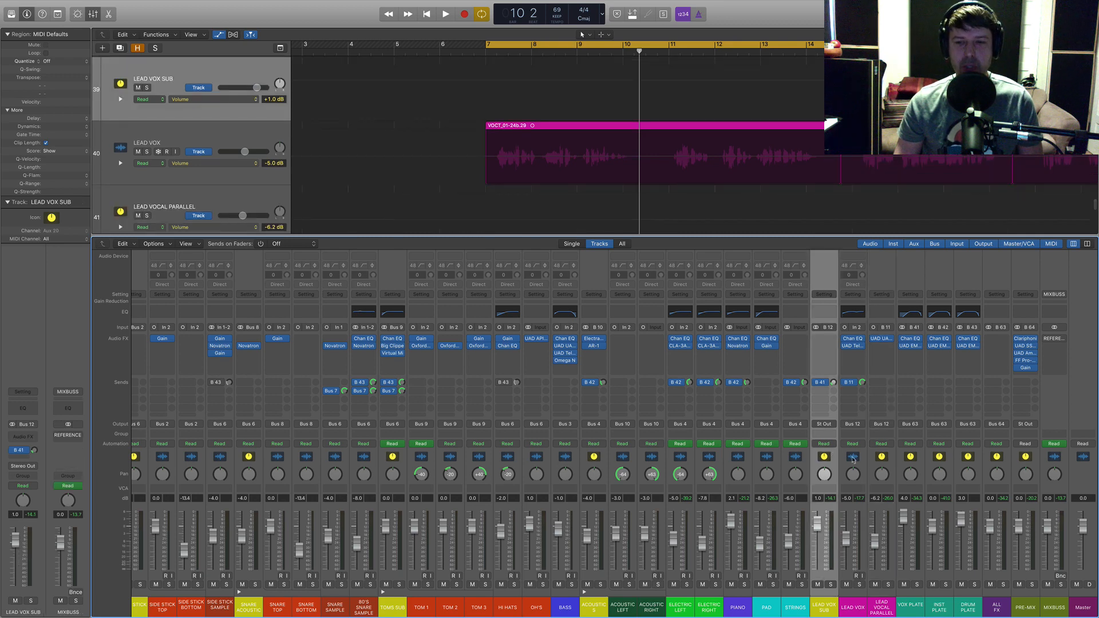
{"action": "left_click", "coordinate": [852, 458]}
{"action": "left_click", "coordinate": [856, 576]}
{"action": "left_click", "coordinate": [859, 585]}
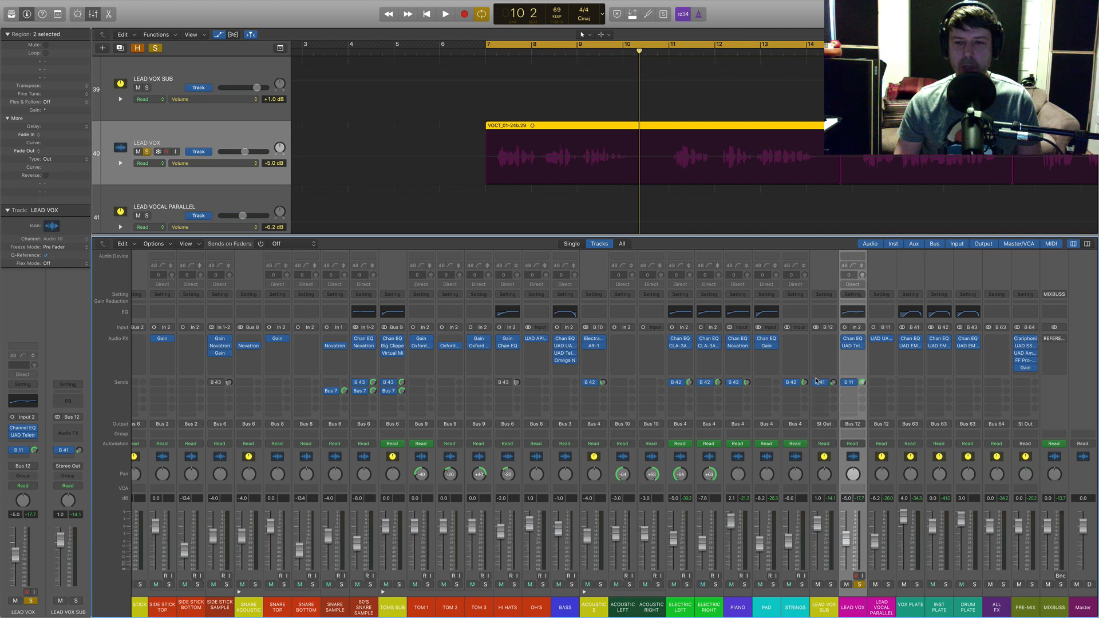
Bypass the plate send, the LEAD VOX EQ and compressor, and the parallel channel's compressor, and listen to the unprocessed vocal
{"action": "left_click", "coordinate": [820, 381], "text": "ctrl"}
{"action": "left_click", "coordinate": [850, 339], "text": "alt"}
{"action": "left_click", "coordinate": [849, 347], "text": "alt"}
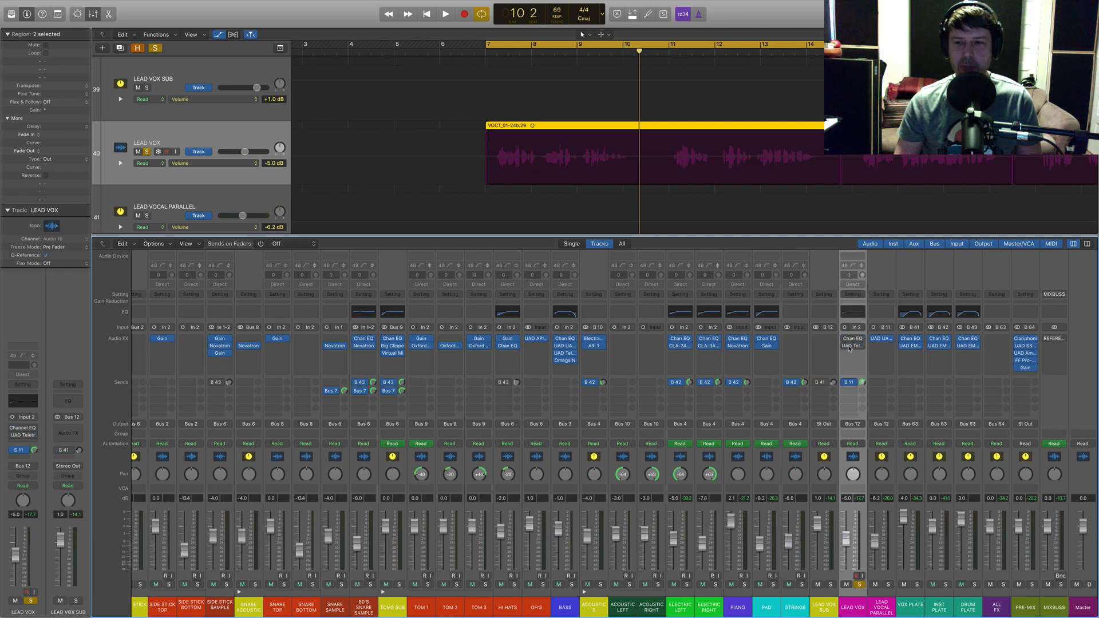
{"action": "left_click", "coordinate": [880, 339], "text": "alt"}
{"action": "key", "text": "space"}
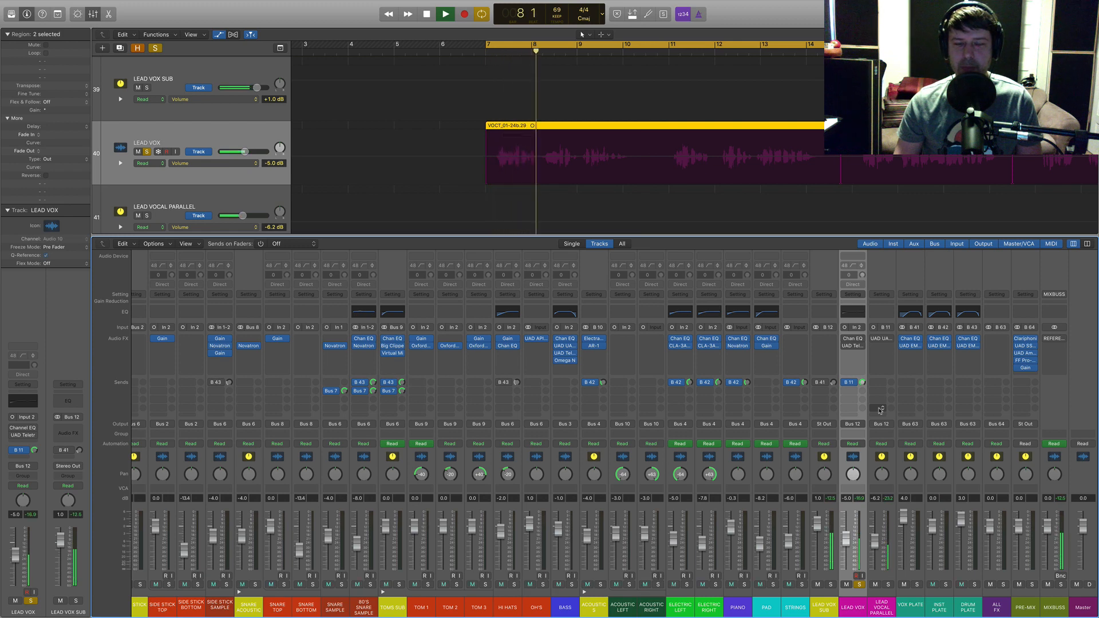
{"action": "key", "text": "space"}
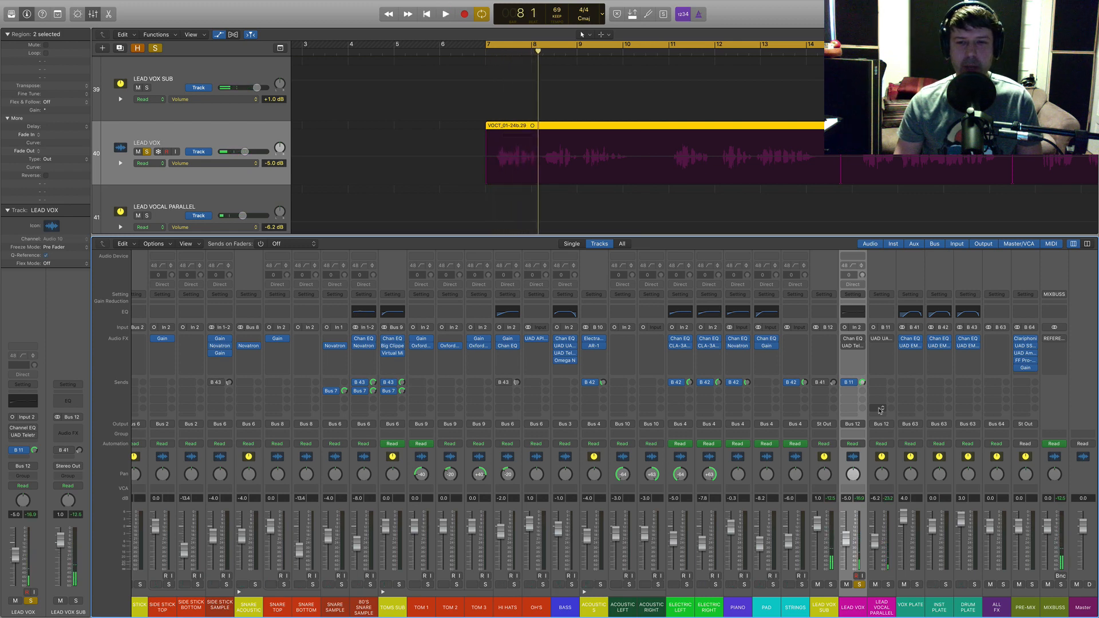
Re-enable the vocal inserts, parallel compressor and plate send, unsolo LEAD VOX, and review its Channel EQ during full-mix playback
{"action": "mouse_move", "coordinate": [845, 339]}
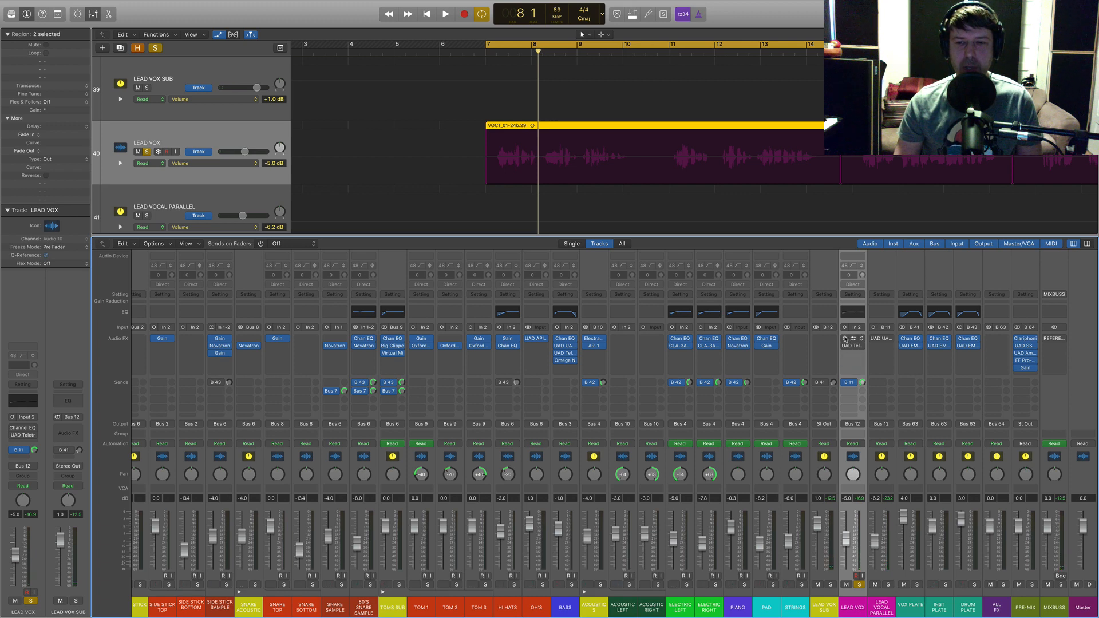
{"action": "mouse_move", "coordinate": [816, 382]}
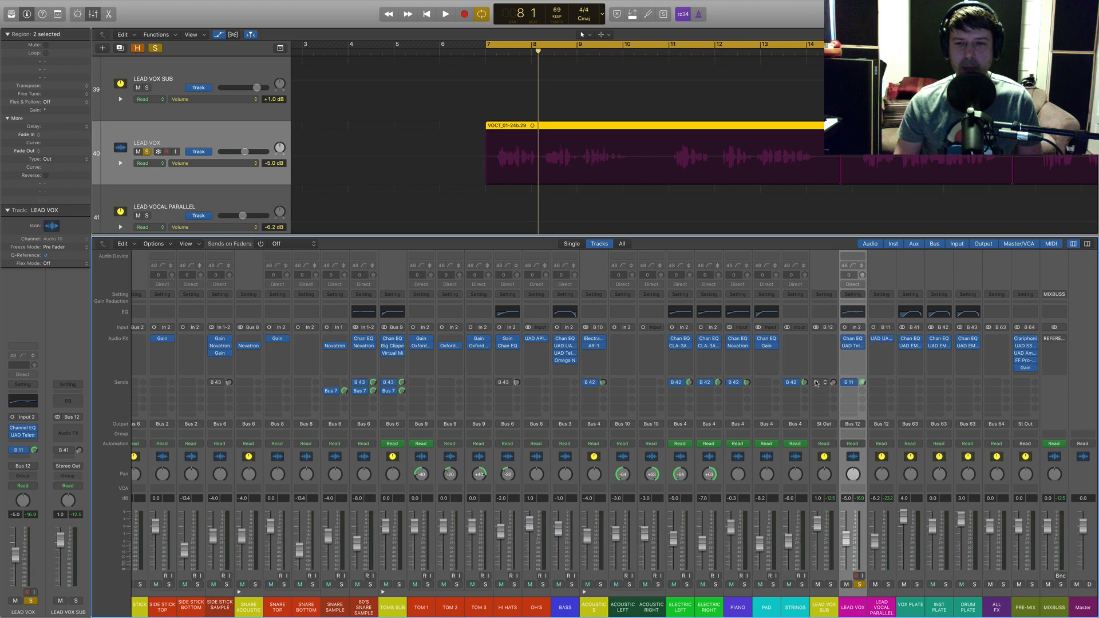
{"action": "key", "text": "space"}
{"action": "left_click", "coordinate": [852, 312]}
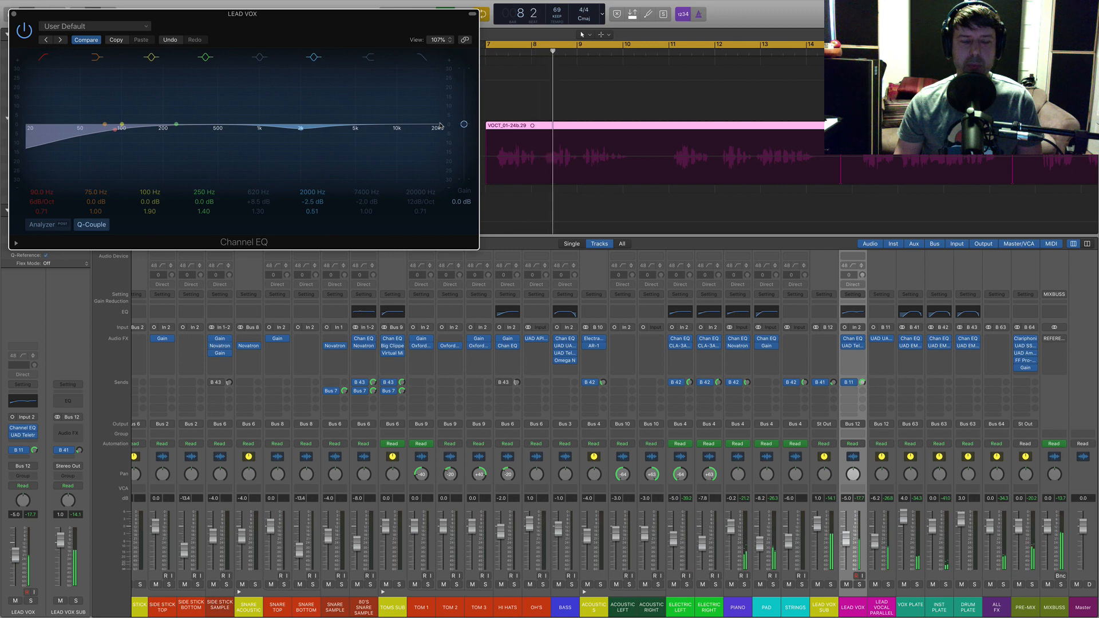
{"action": "mouse_move", "coordinate": [154, 4]}
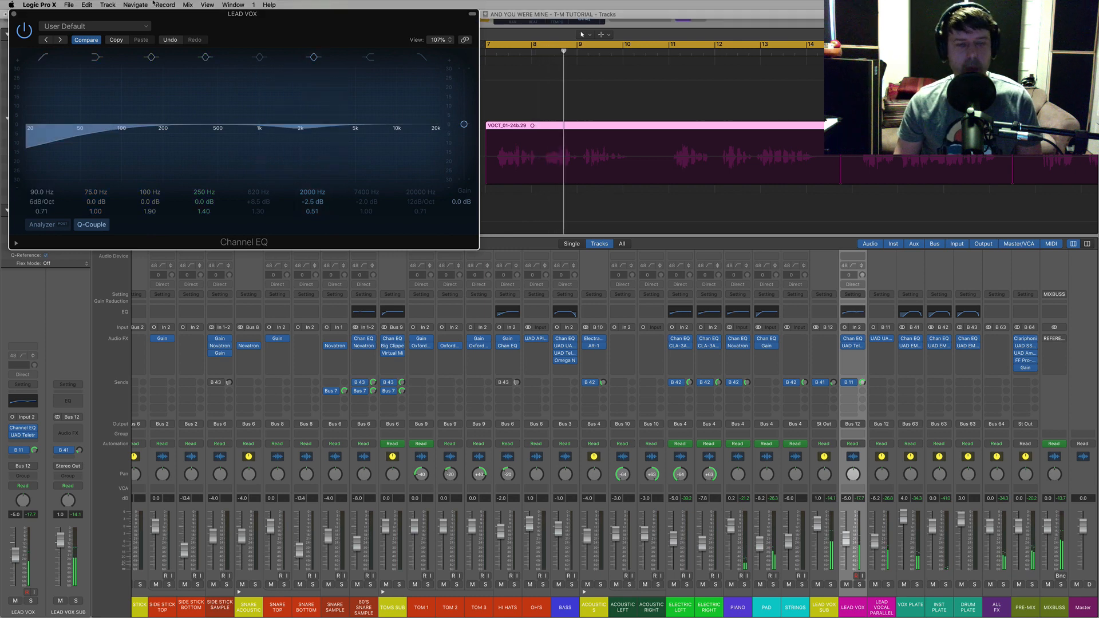
{"action": "left_click", "coordinate": [14, 14]}
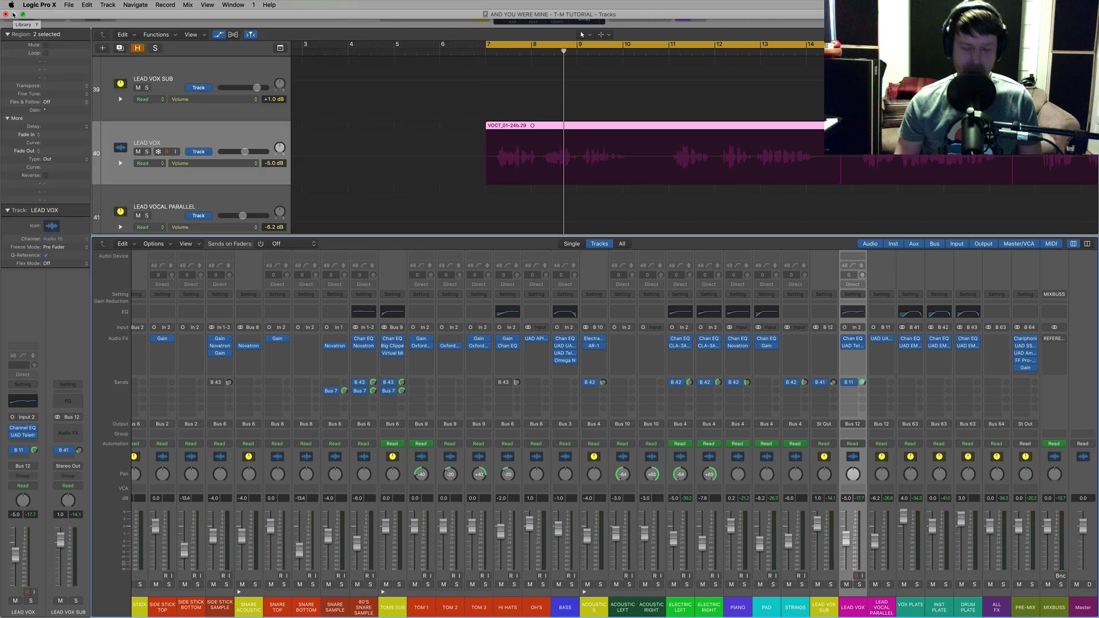
Play the full mix from bar 30 beat 3 with cycle mode off and the mixer hidden
{"action": "key", "text": "x"}
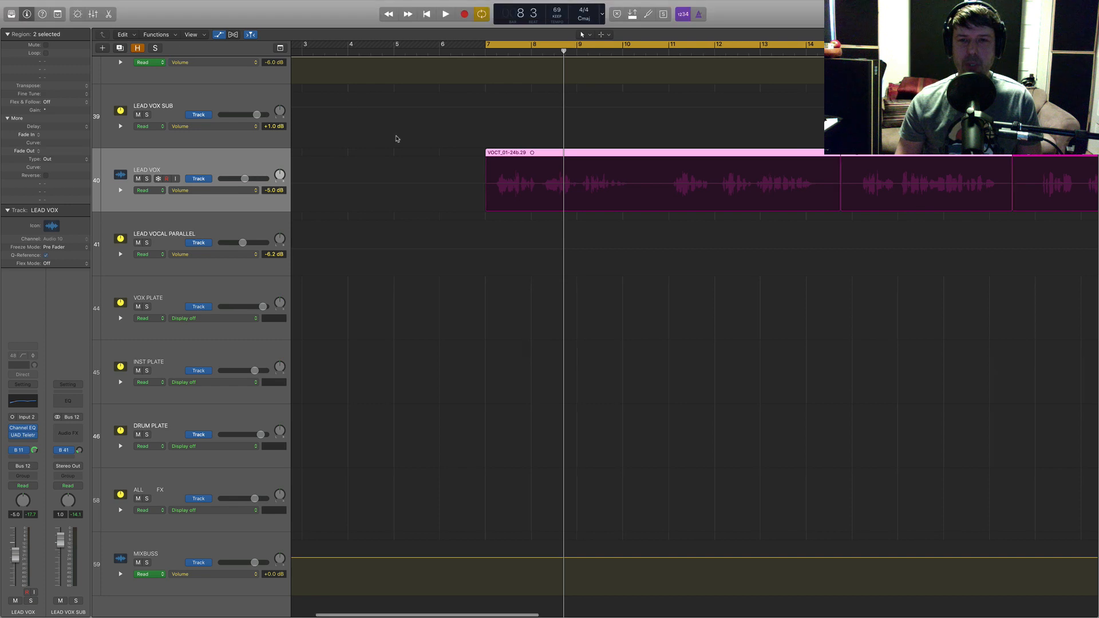
{"action": "scroll", "coordinate": [395, 137], "scroll_direction": "right", "scroll_amount": 10}
{"action": "scroll", "coordinate": [397, 138], "scroll_direction": "right", "scroll_amount": 2}
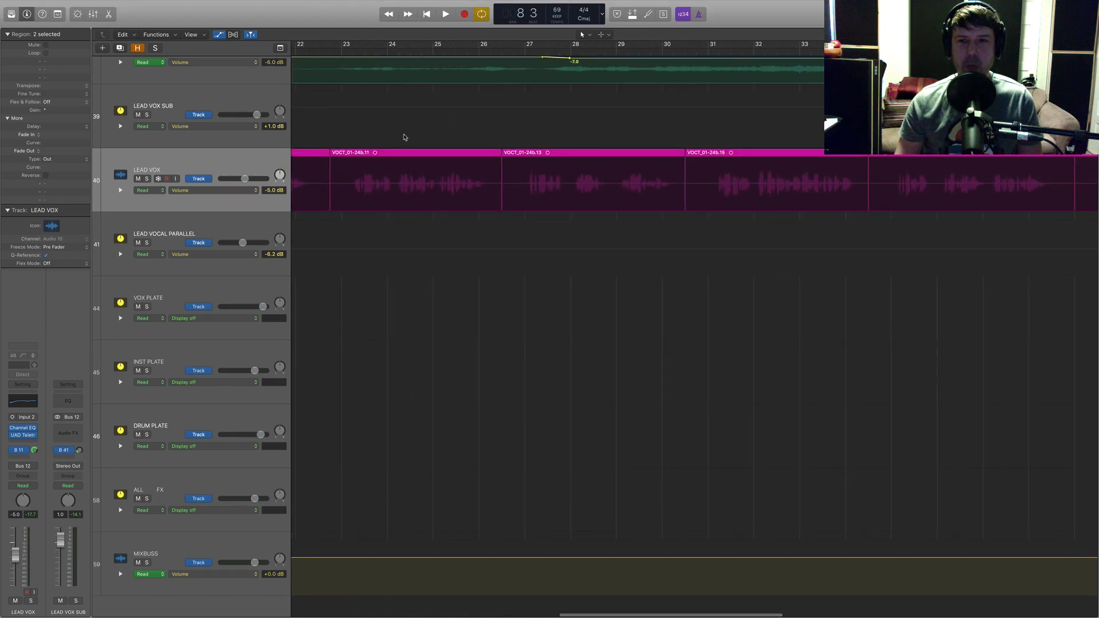
{"action": "left_click", "coordinate": [685, 52]}
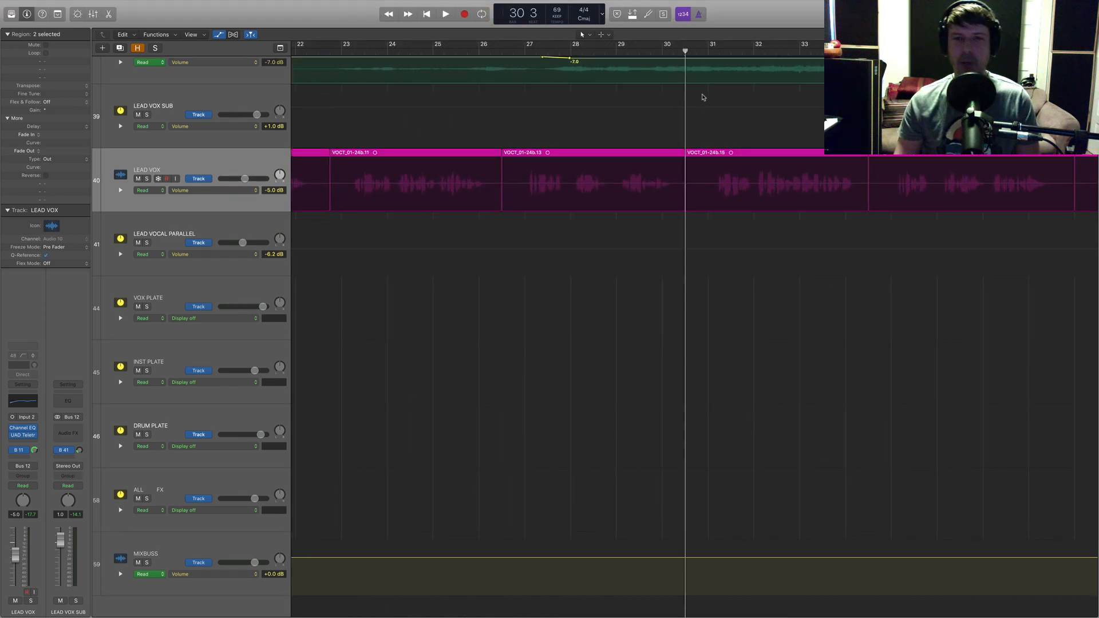
{"action": "key", "text": "space"}
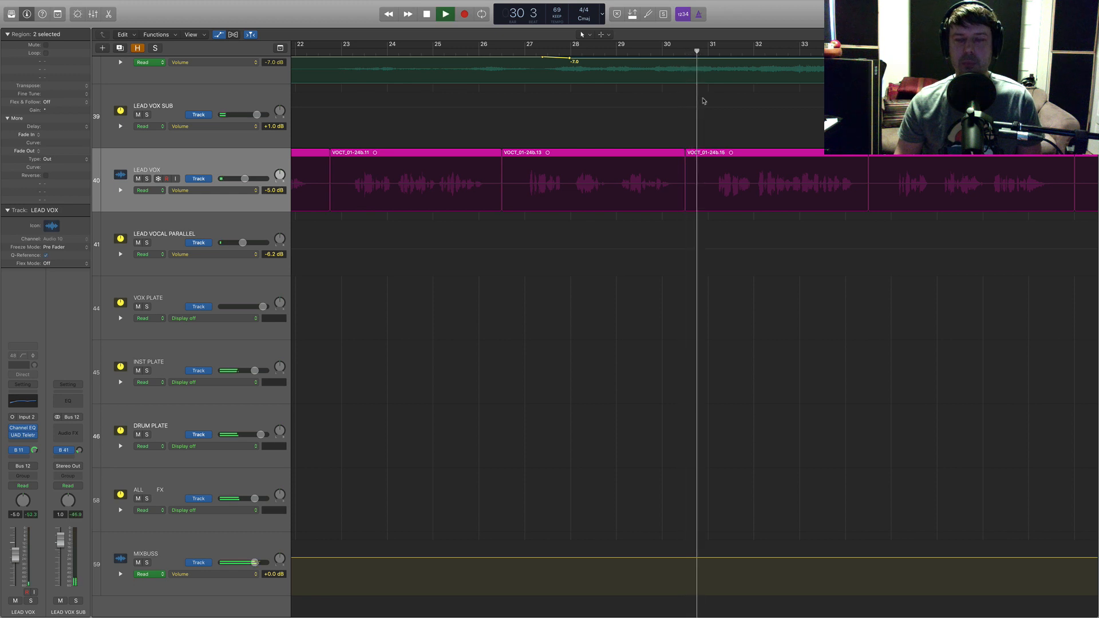
Raise the LEAD VOX SUB volume to +3.8 dB during playback, stop the song and show the mixer again
{"action": "scroll", "coordinate": [701, 98], "scroll_direction": "right", "scroll_amount": 4}
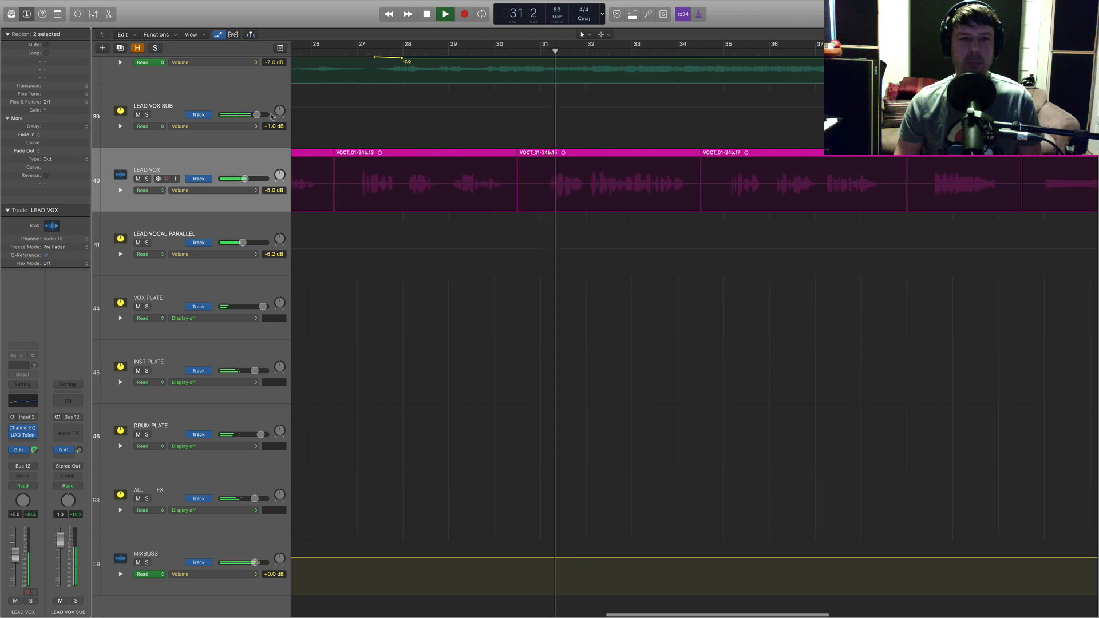
{"action": "left_click_drag", "start_coordinate": [257, 115], "coordinate": [262, 115]}
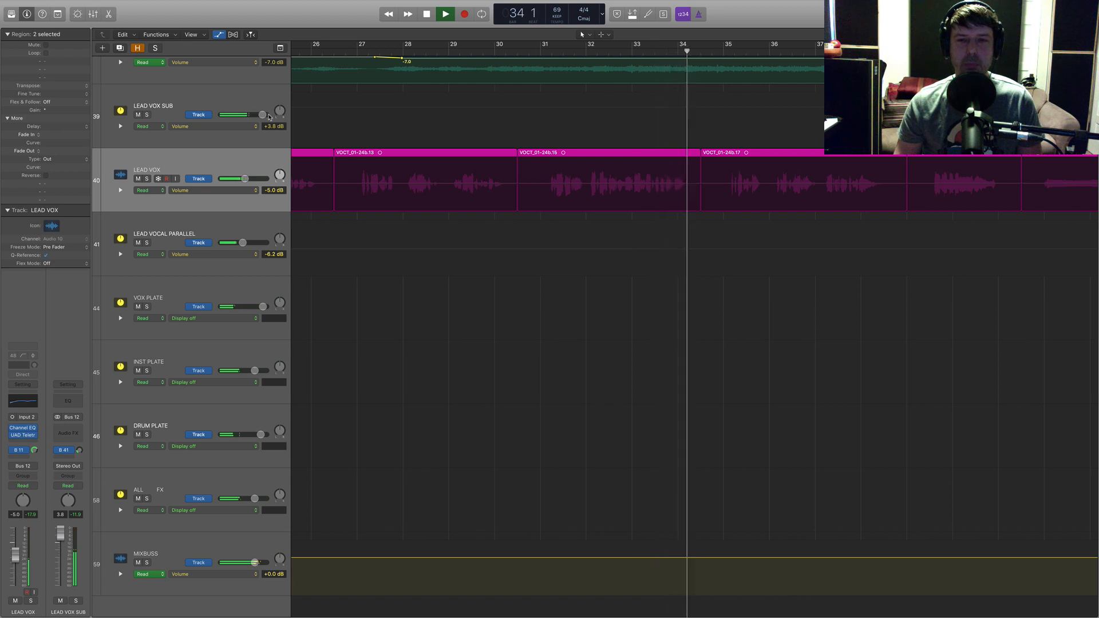
{"action": "key", "text": "space"}
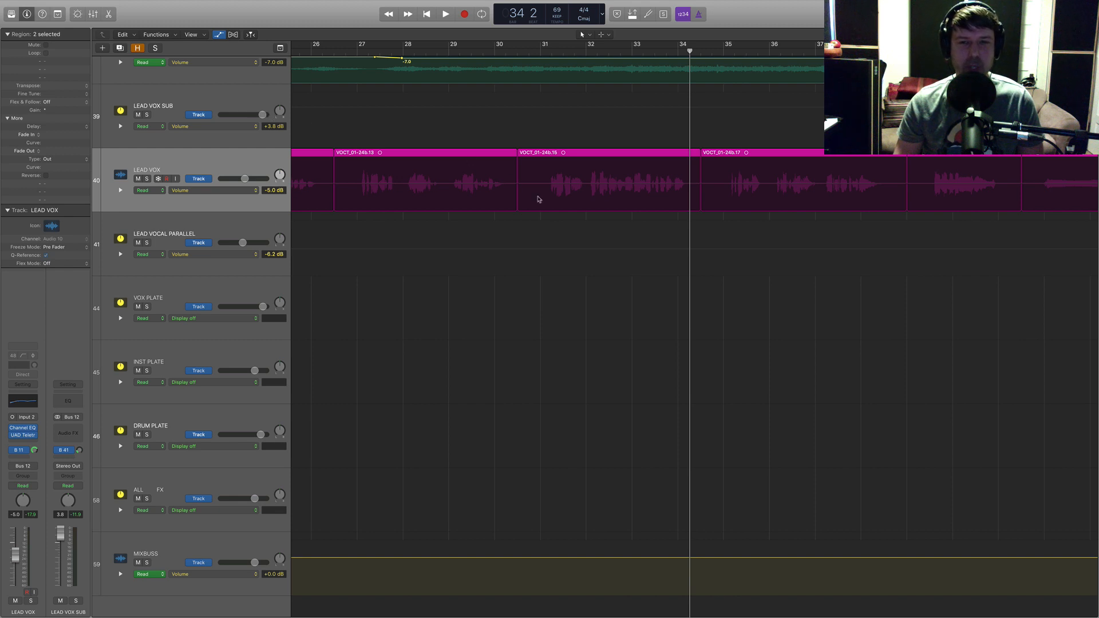
{"action": "key", "text": "x"}
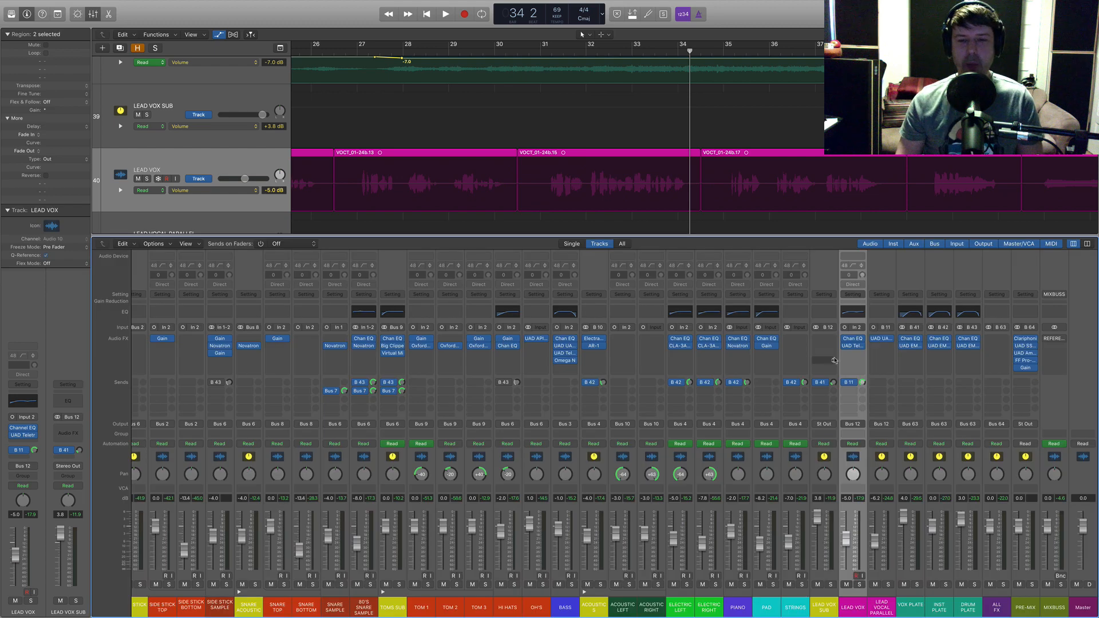